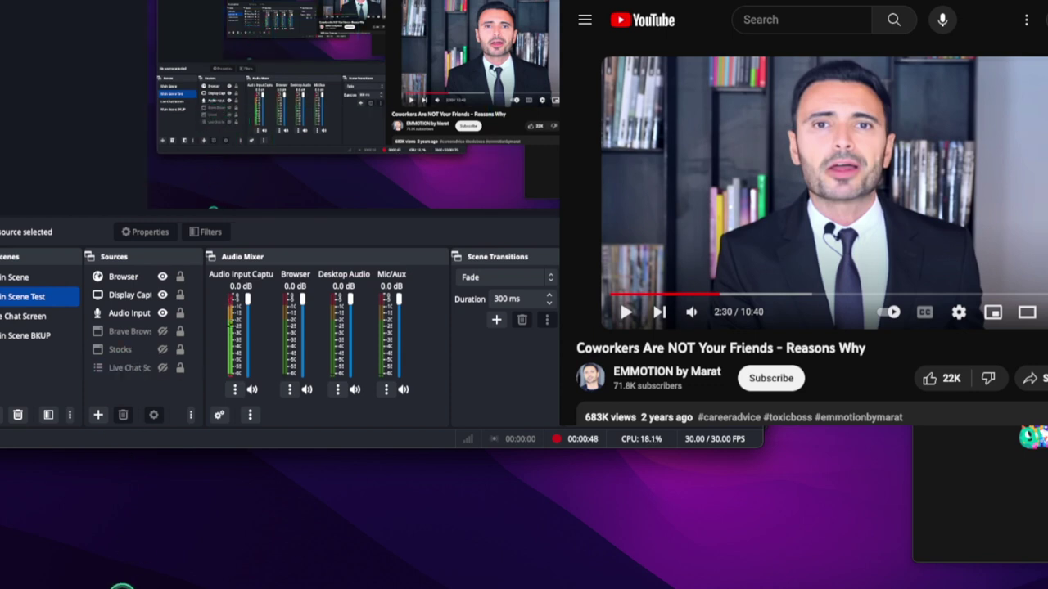
Browse the installed-apps grid, then return to OBS Studio
{"action": "mouse_move", "coordinate": [93, 586]}
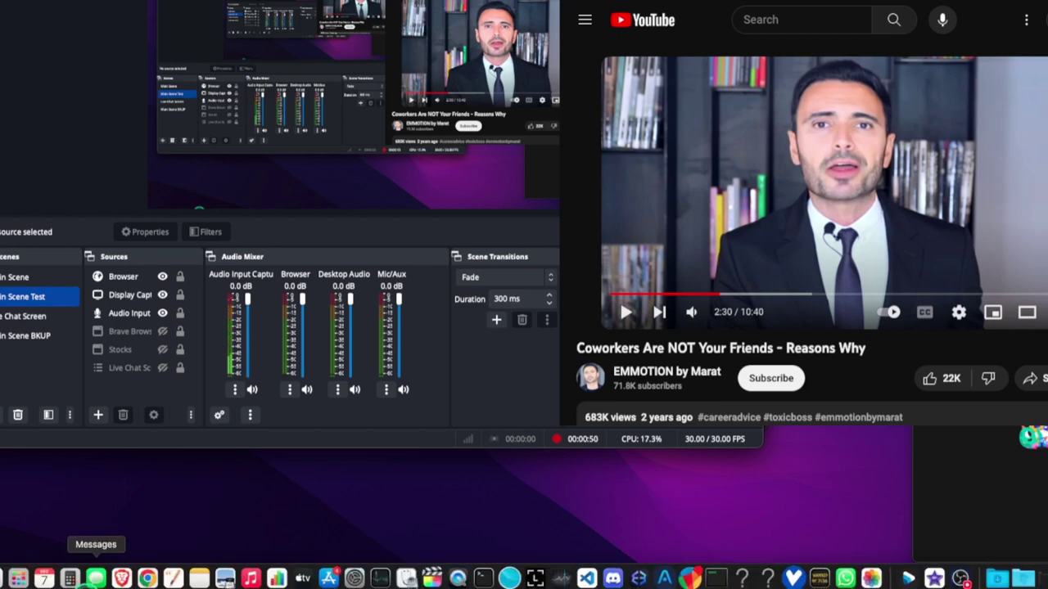
{"action": "left_click", "coordinate": [18, 578]}
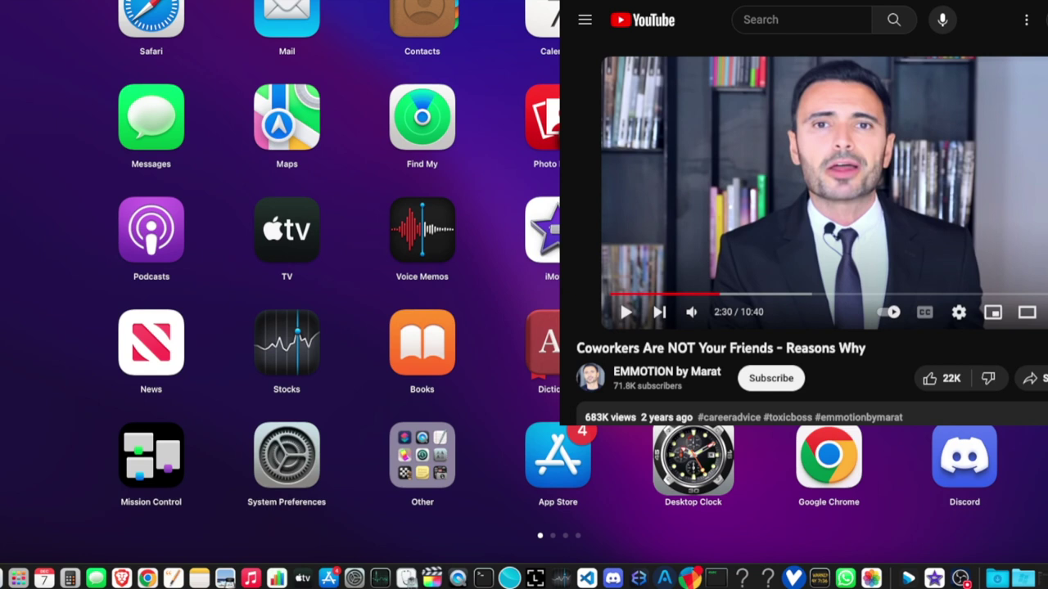
{"action": "scroll", "coordinate": [278, 270], "scroll_direction": "down", "scroll_amount": 5}
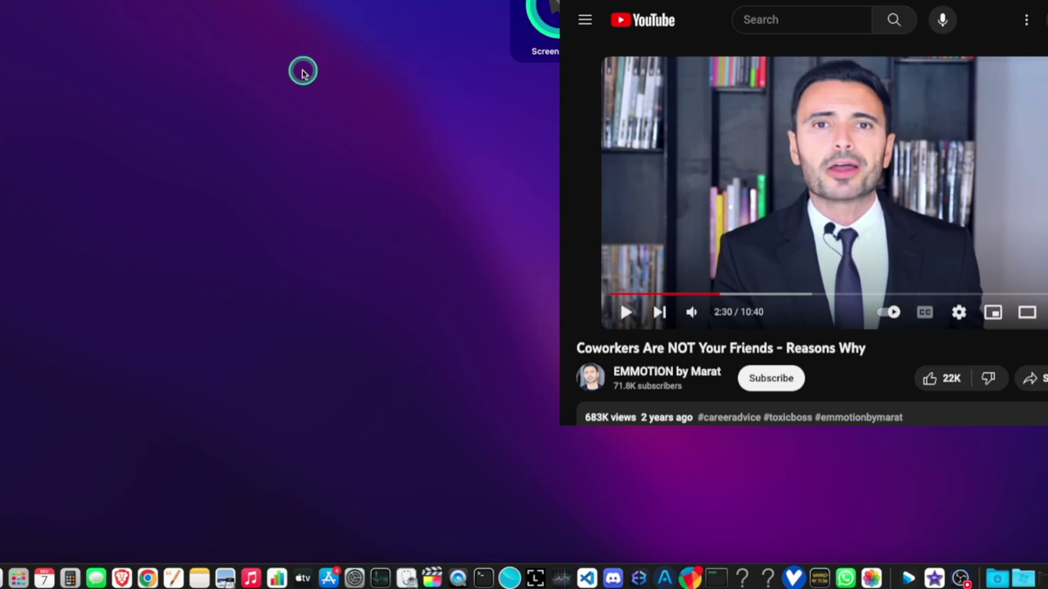
{"action": "scroll", "coordinate": [302, 72], "scroll_direction": "up", "scroll_amount": 3}
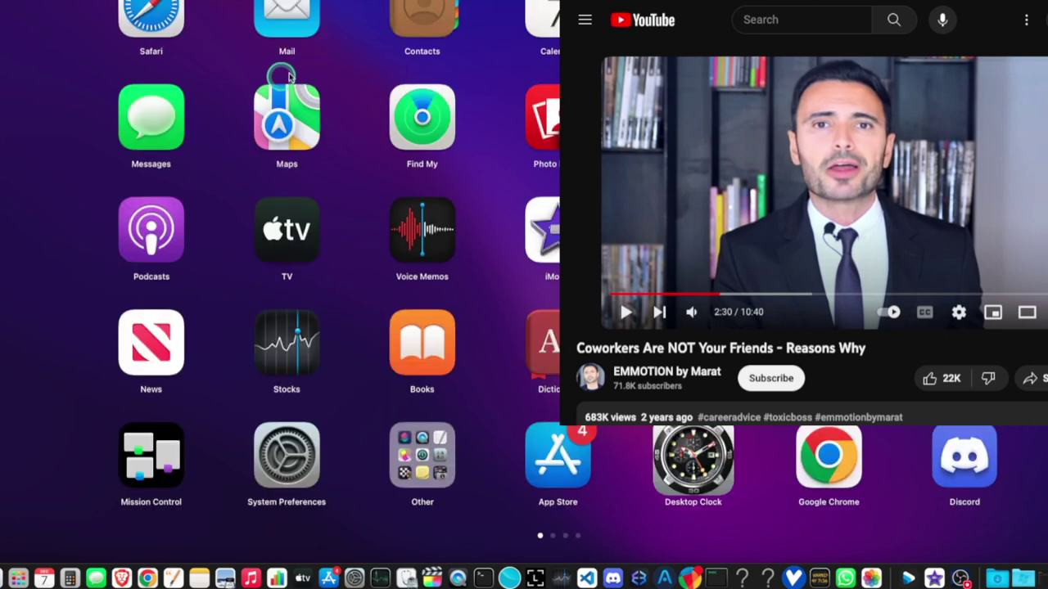
{"action": "left_click", "coordinate": [98, 106]}
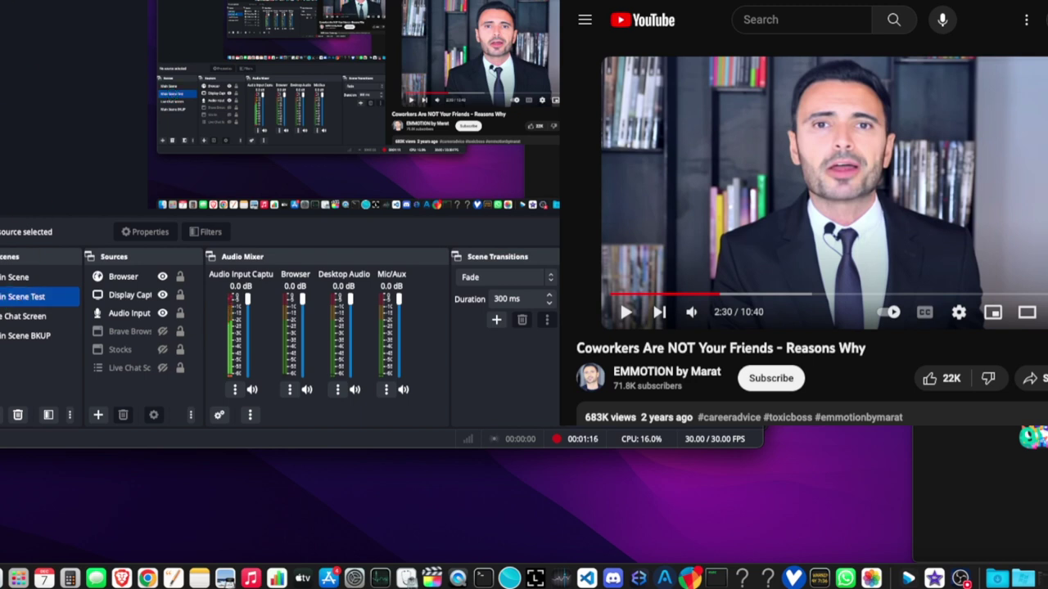
Look through the Edit menu and Main Scene options, then go back to Main Scene Test
{"action": "left_click", "coordinate": [51, 0]}
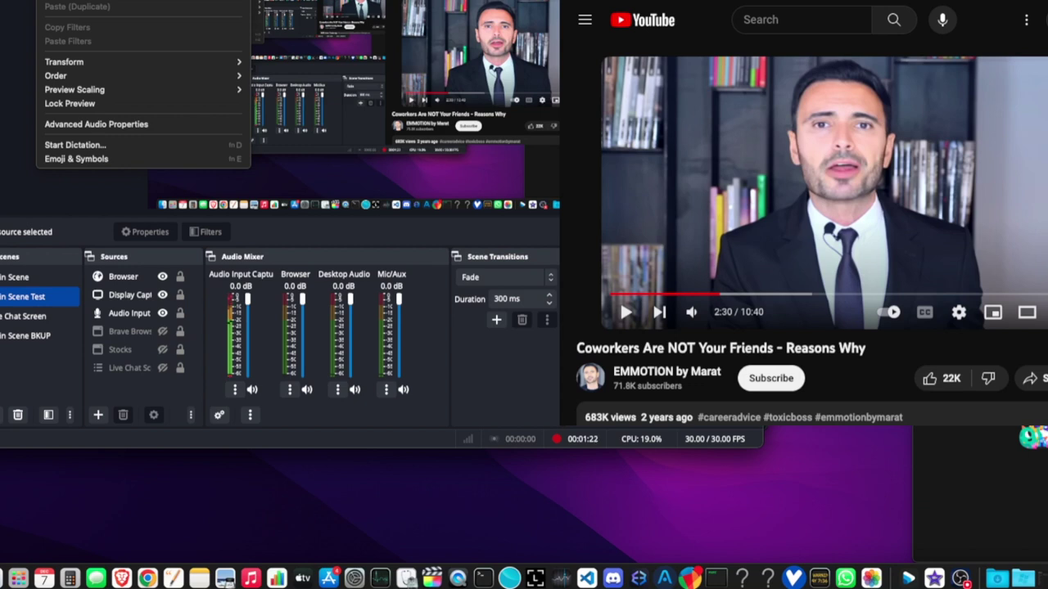
{"action": "left_click", "coordinate": [19, 96]}
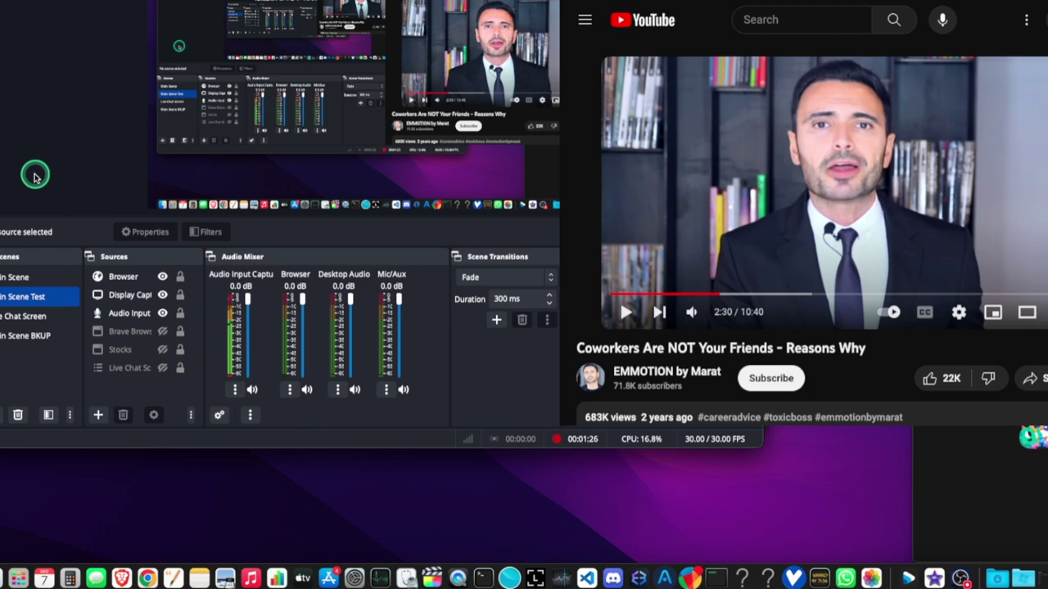
{"action": "left_click", "coordinate": [14, 276]}
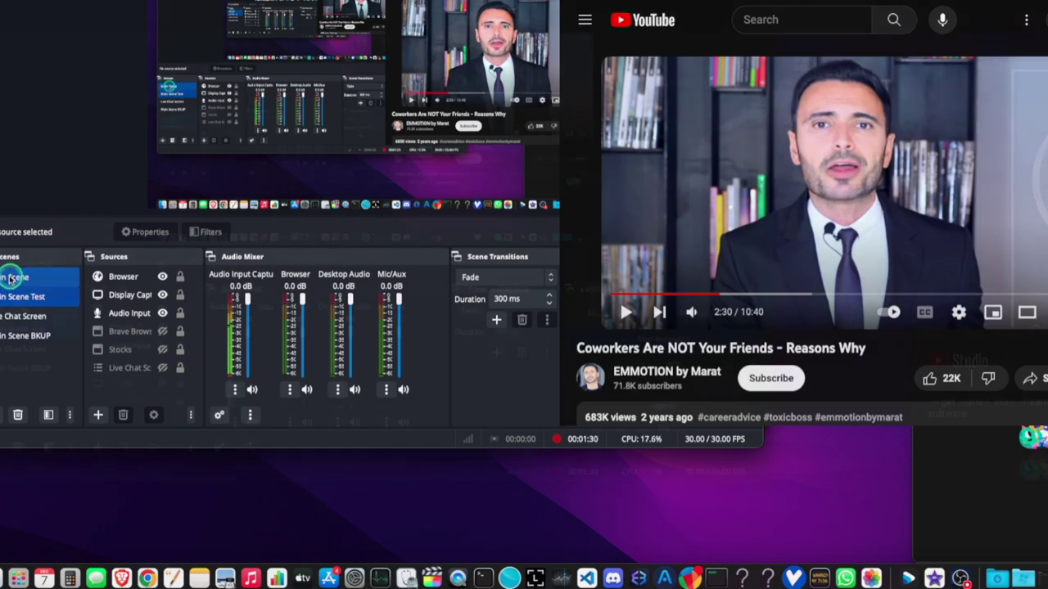
{"action": "right_click", "coordinate": [14, 276]}
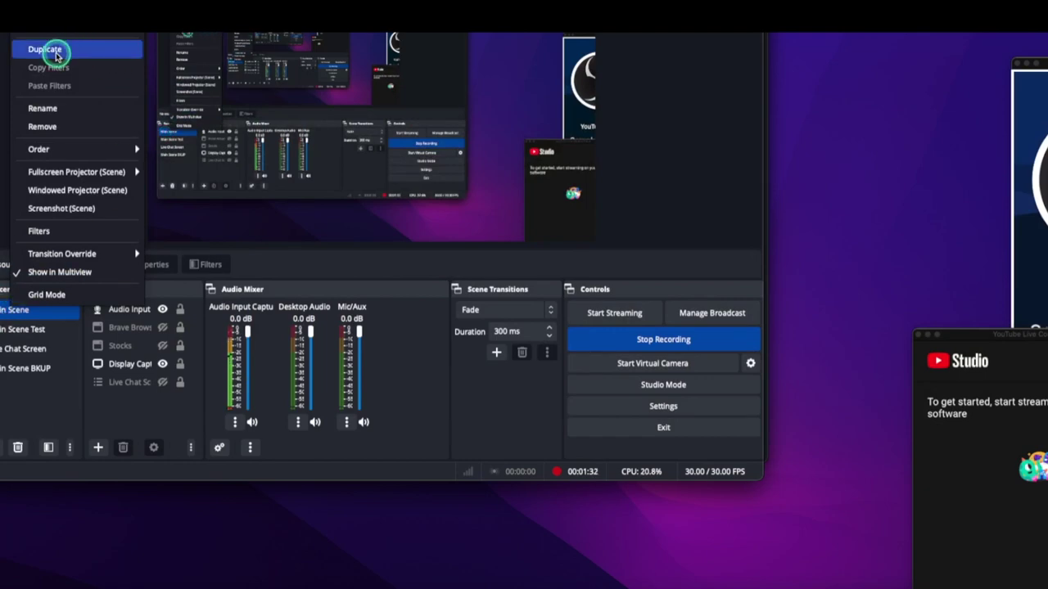
{"action": "left_click", "coordinate": [19, 330]}
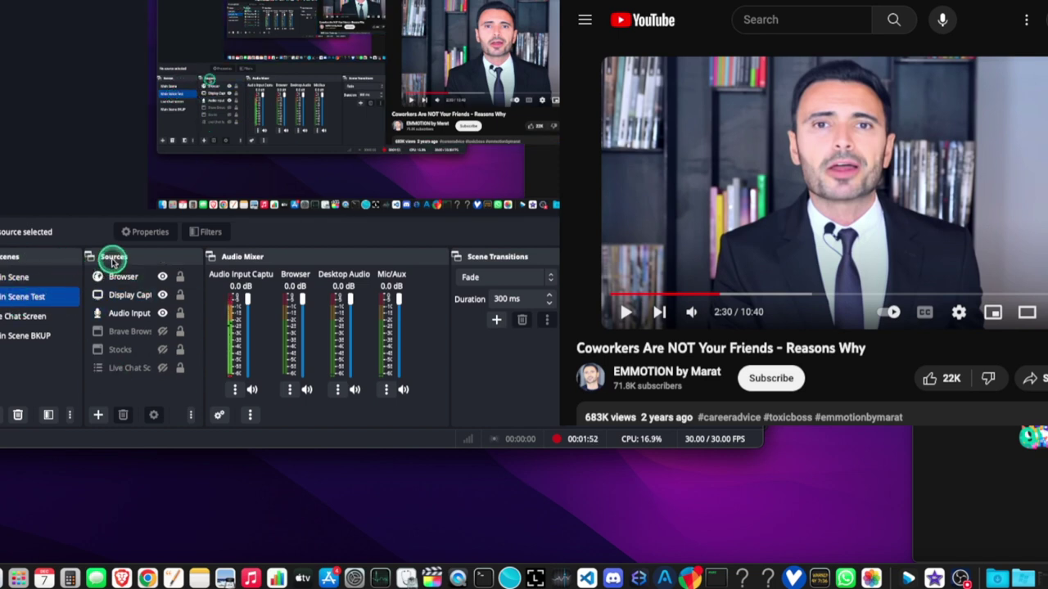
Start adding a second Browser source, then cancel it
{"action": "left_click", "coordinate": [98, 414]}
{"action": "left_click", "coordinate": [128, 161]}
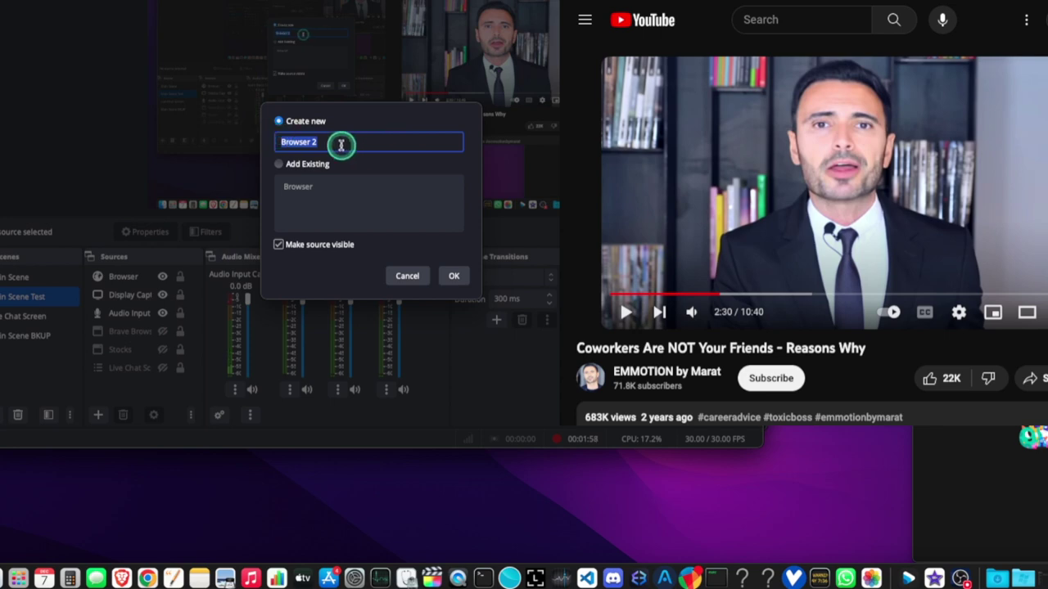
{"action": "left_click", "coordinate": [407, 277]}
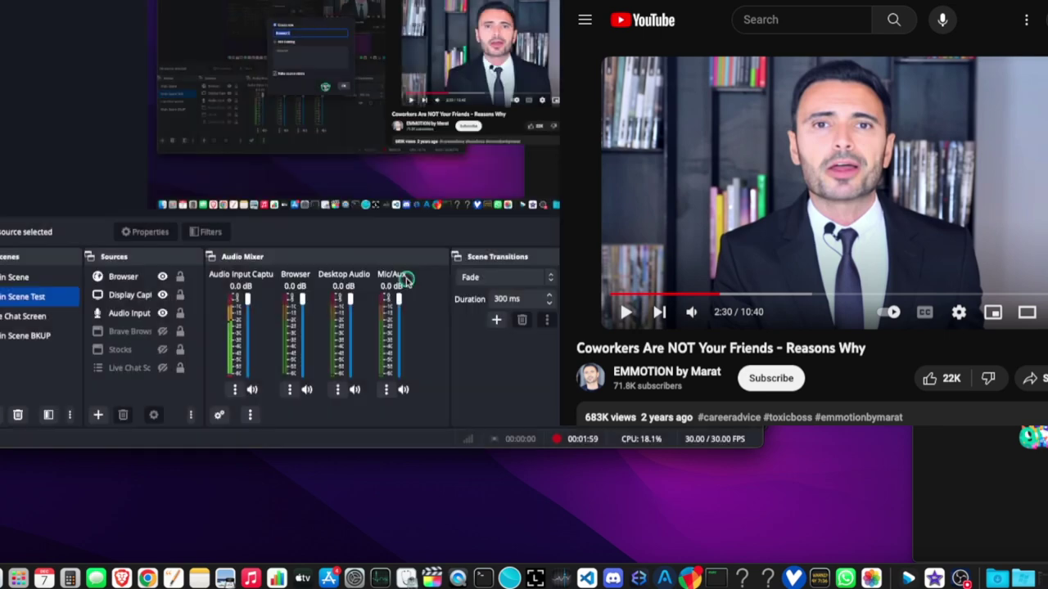
Confirm the existing Browser source's audio is controlled by OBS, then toggle its visibility off and on
{"action": "left_click", "coordinate": [135, 277]}
{"action": "double_click", "coordinate": [137, 279]}
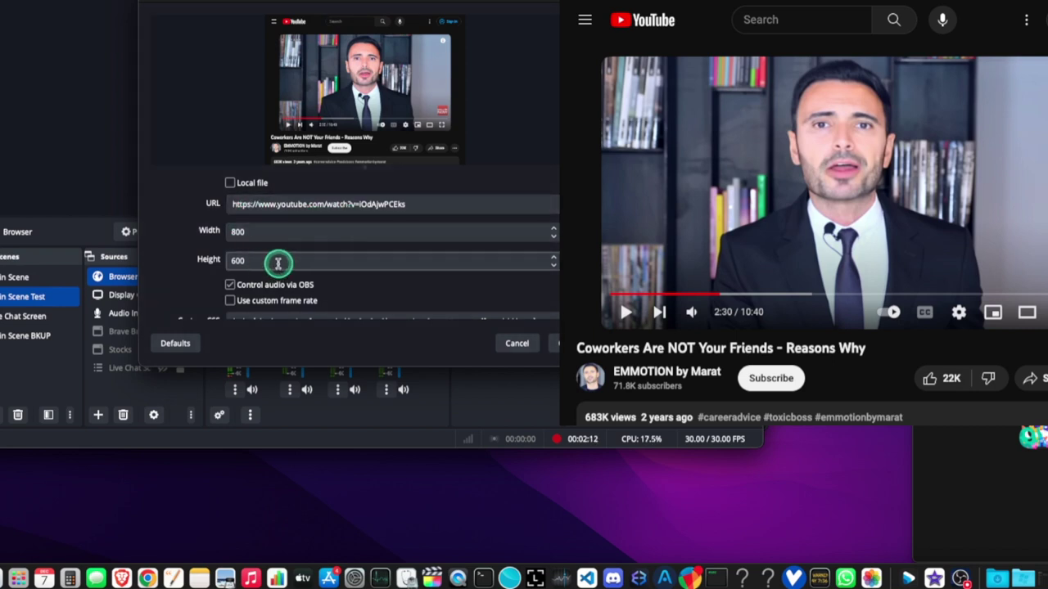
{"action": "scroll", "coordinate": [303, 245], "scroll_direction": "down", "scroll_amount": 2}
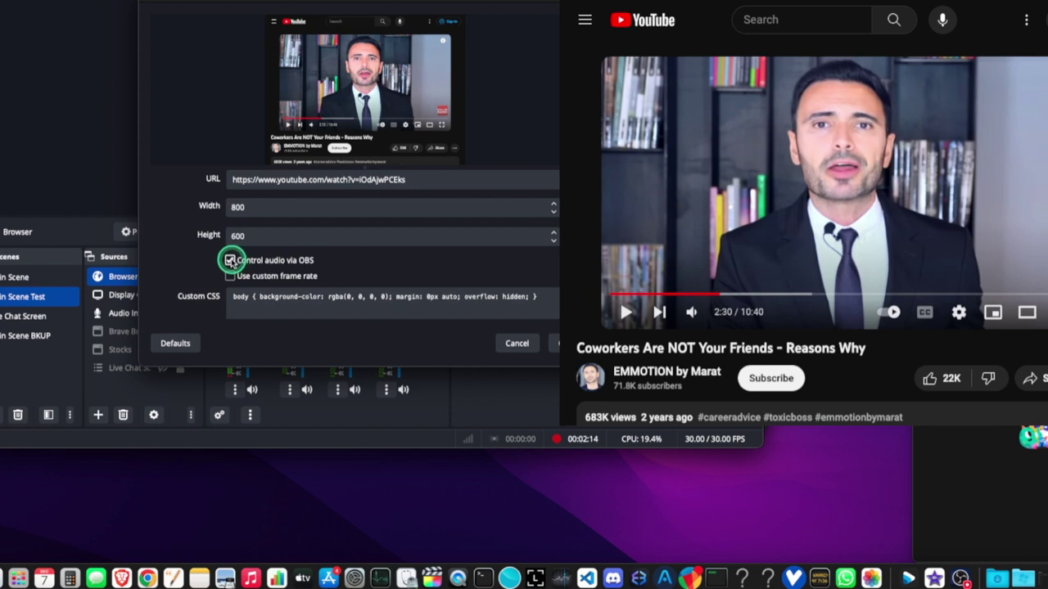
{"action": "left_click", "coordinate": [513, 347]}
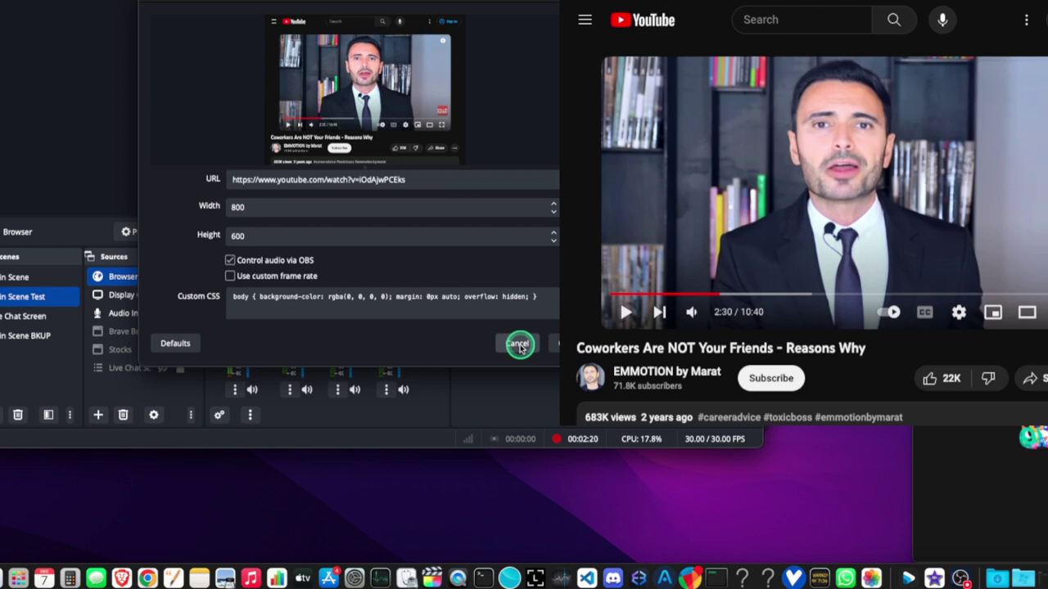
{"action": "left_click", "coordinate": [520, 345]}
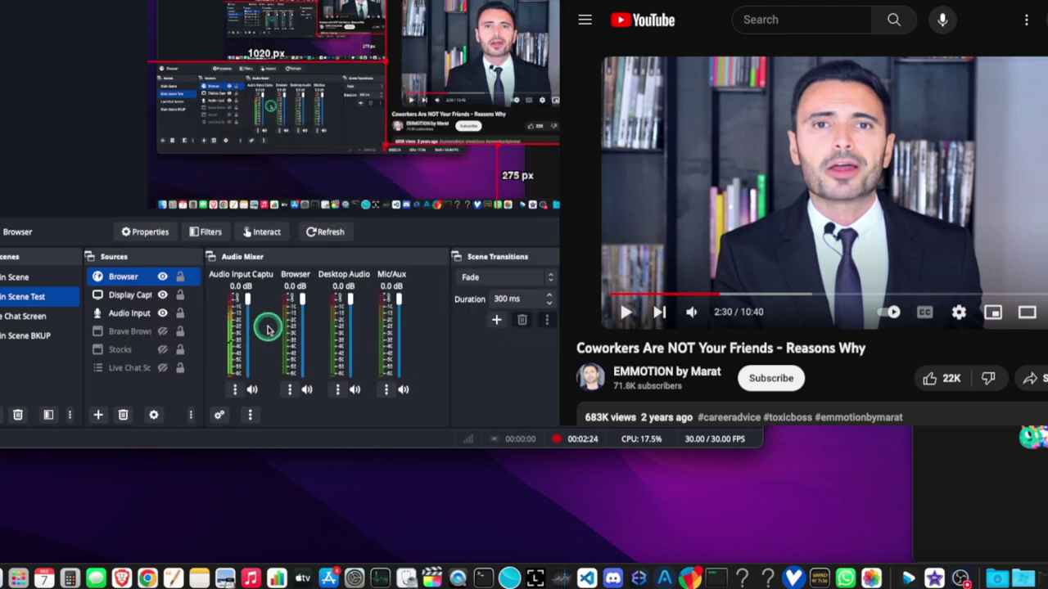
{"action": "left_click", "coordinate": [163, 277]}
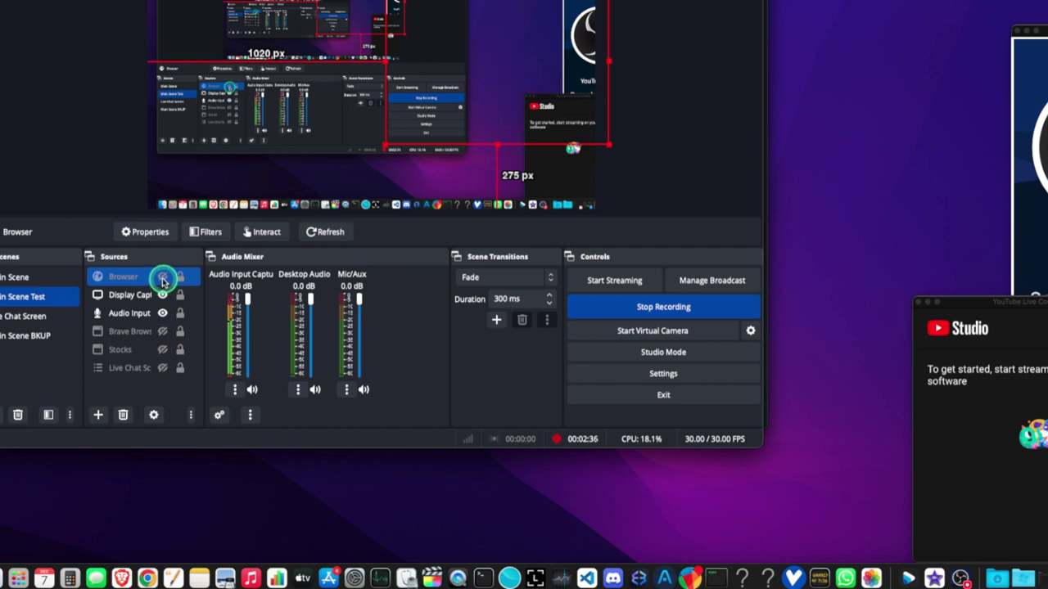
{"action": "left_click", "coordinate": [163, 278]}
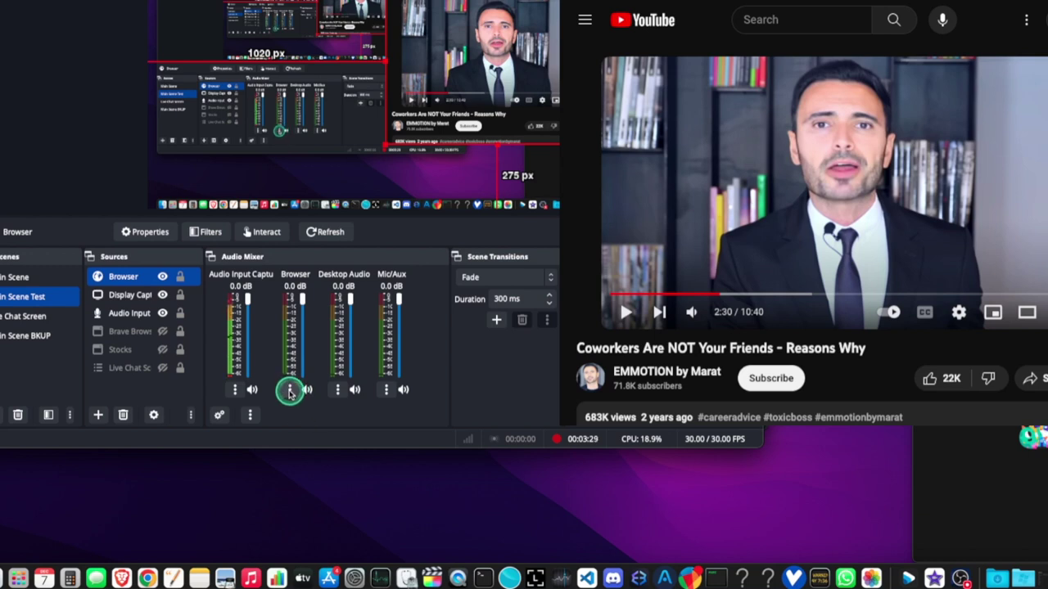
In Advanced Audio Properties, set the Browser source's monitoring to Monitor and Output
{"action": "left_click", "coordinate": [289, 392]}
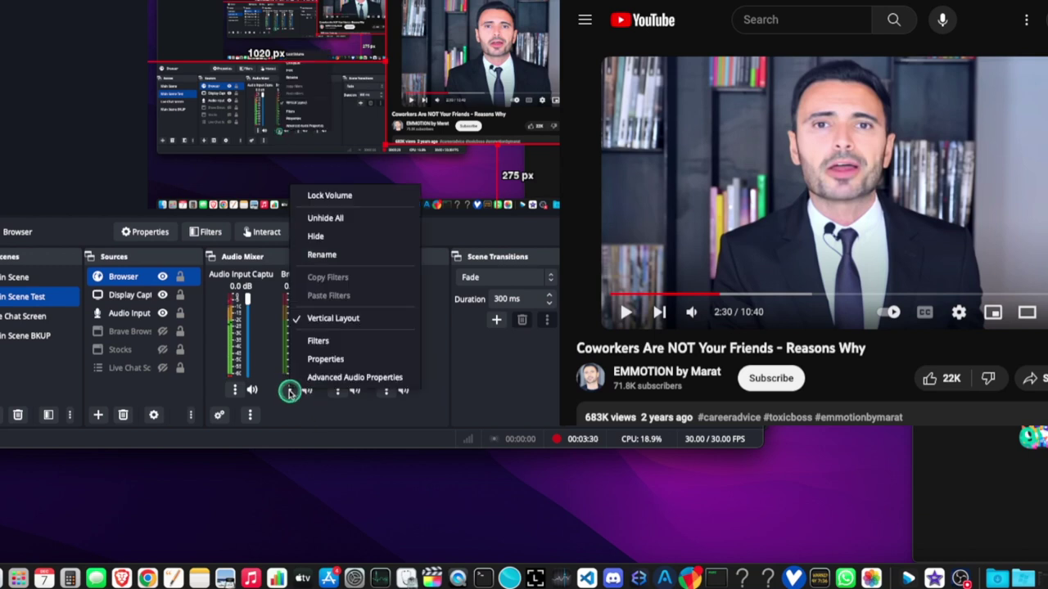
{"action": "left_click", "coordinate": [348, 380]}
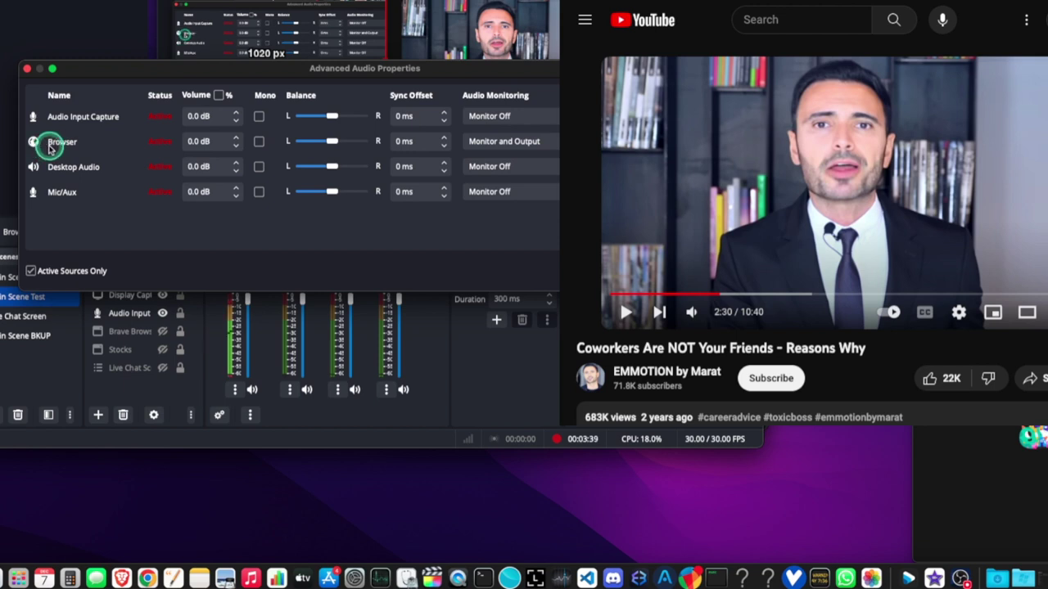
{"action": "left_click", "coordinate": [501, 142]}
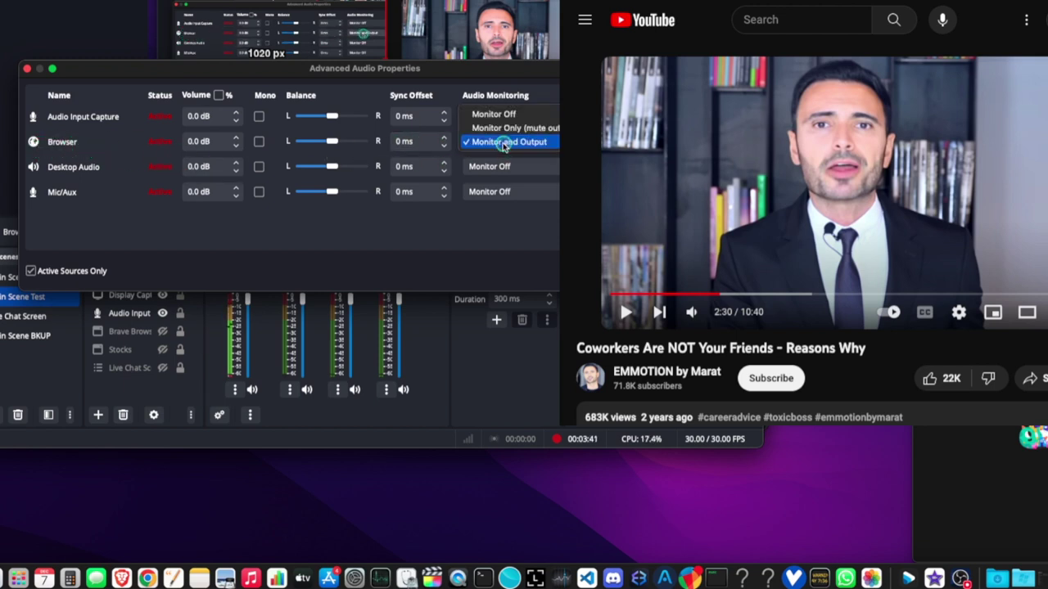
{"action": "left_click", "coordinate": [503, 144]}
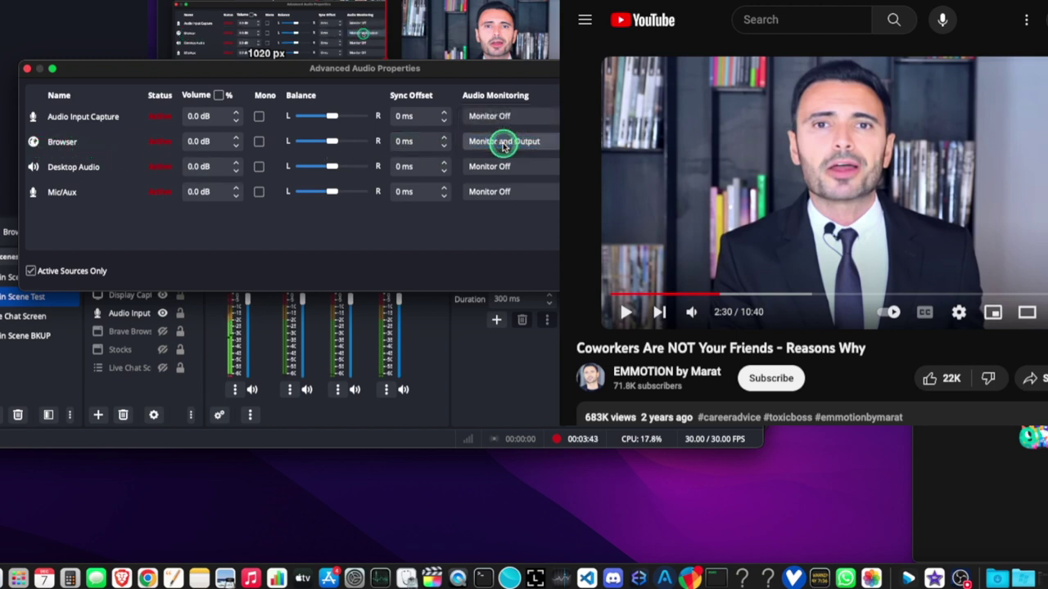
{"action": "left_click", "coordinate": [503, 143]}
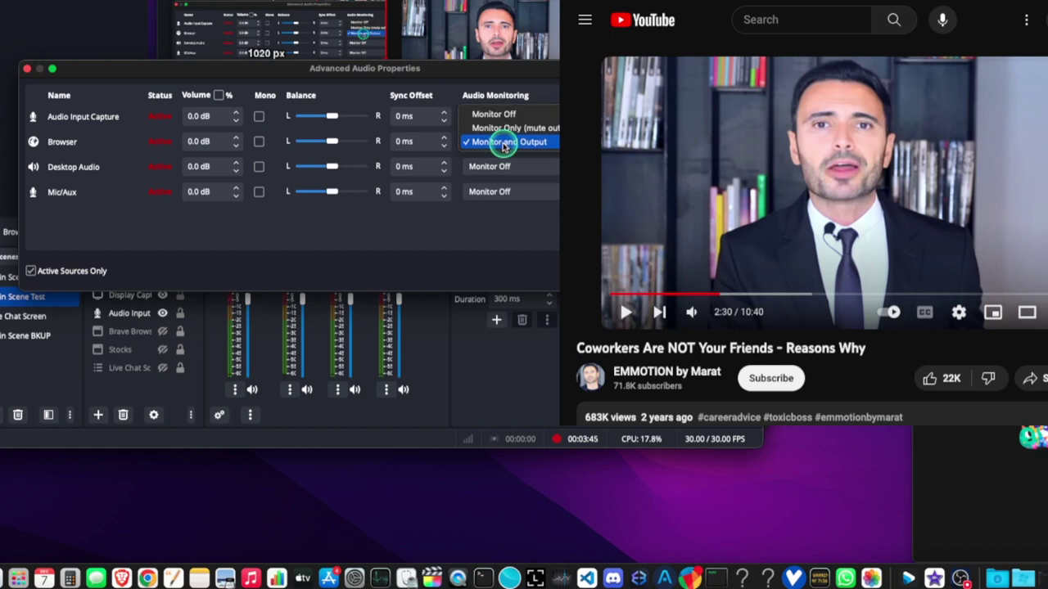
{"action": "left_click", "coordinate": [503, 142]}
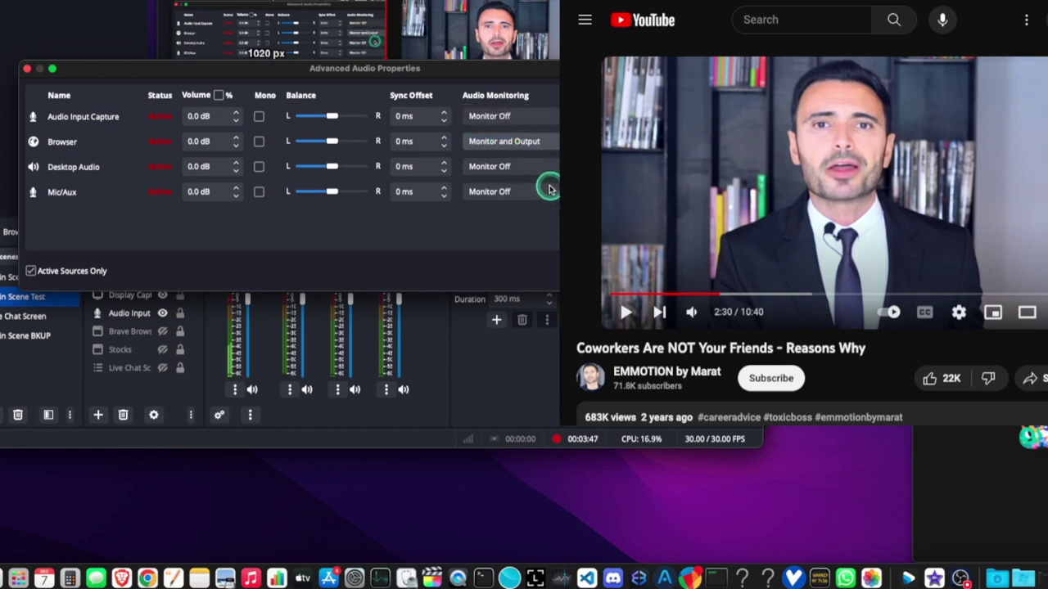
{"action": "key", "text": "Escape"}
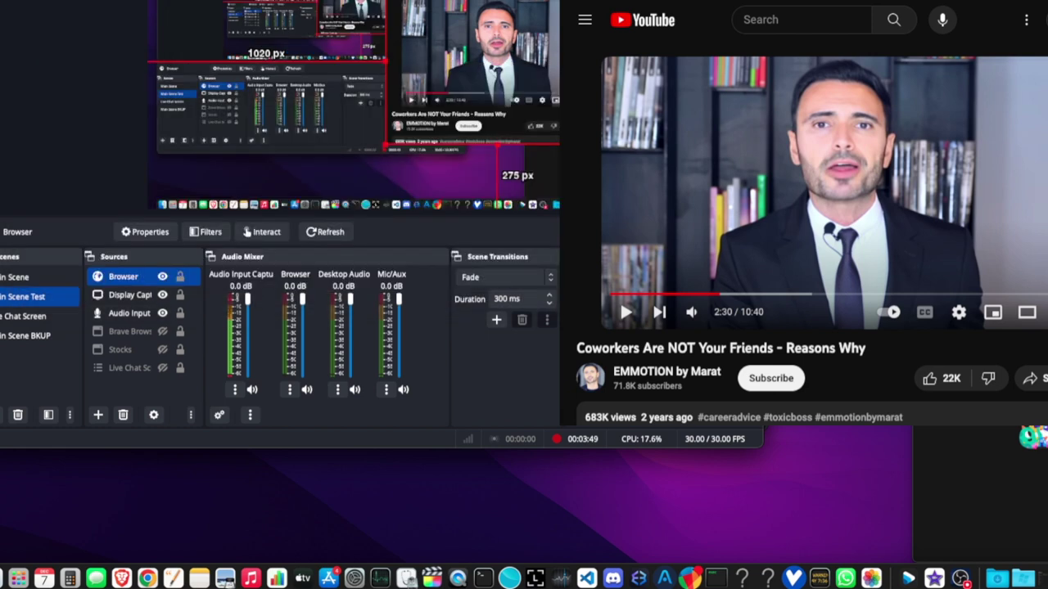
{"action": "left_click", "coordinate": [260, 234]}
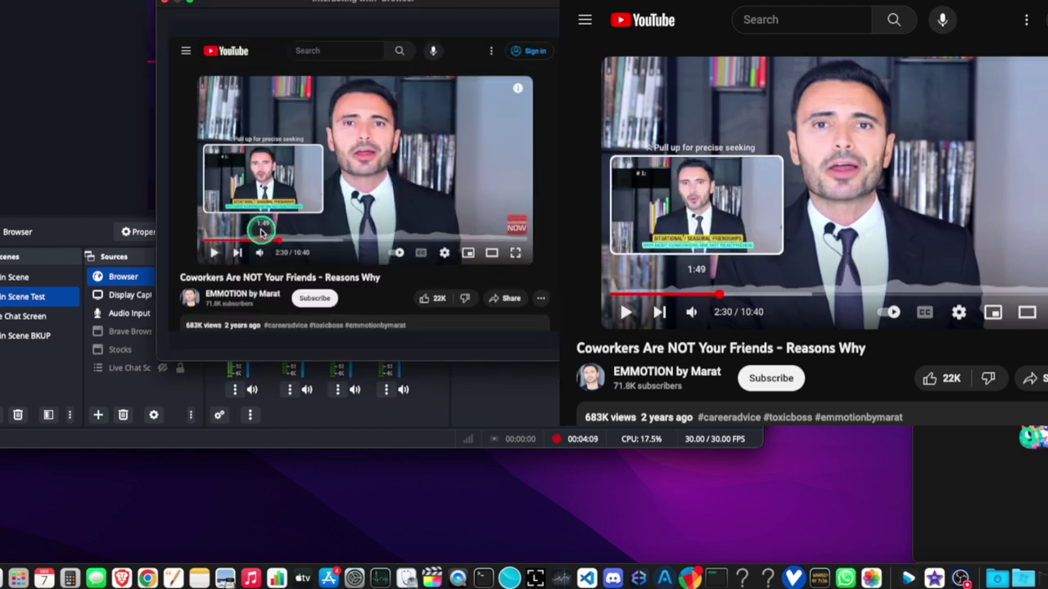
Move the interaction window aside, rewind the YouTube video to its start, play it briefly, then pause
{"action": "left_click_drag", "start_coordinate": [331, 5], "coordinate": [737, 5]}
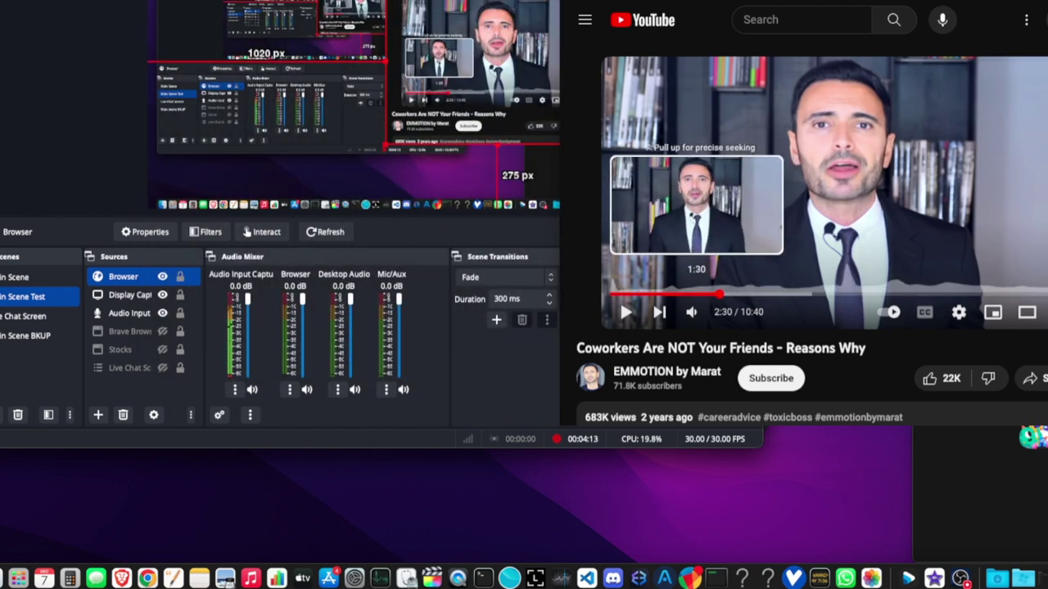
{"action": "left_click", "coordinate": [613, 293]}
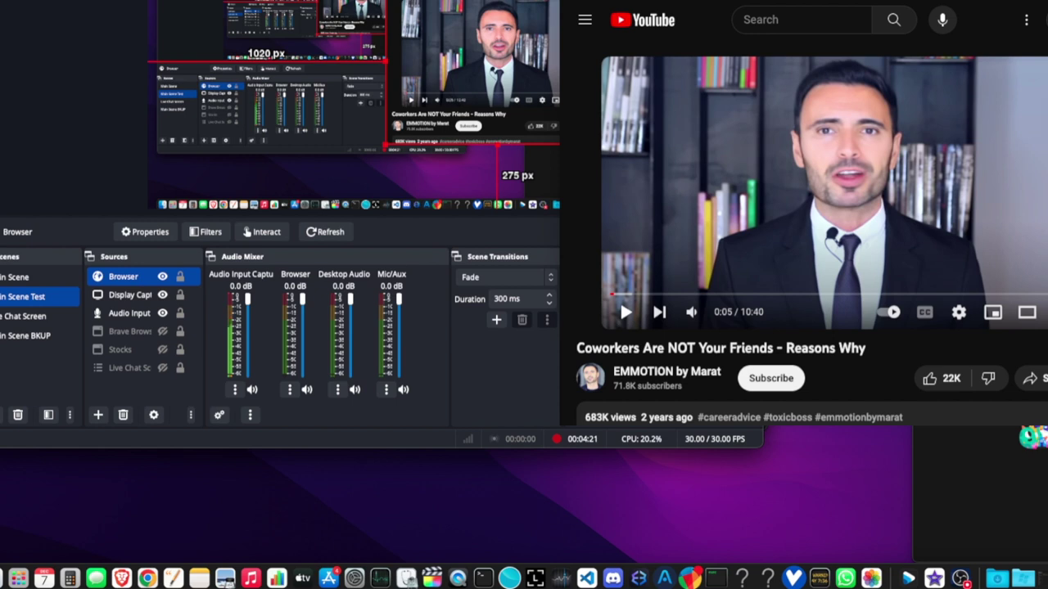
{"action": "key", "text": "space"}
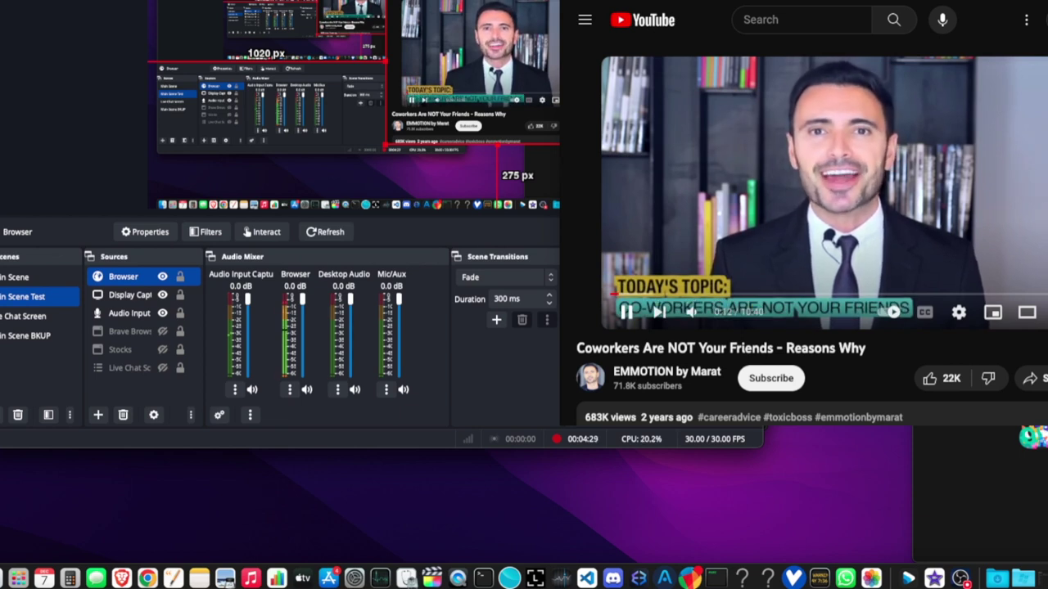
{"action": "key", "text": "space"}
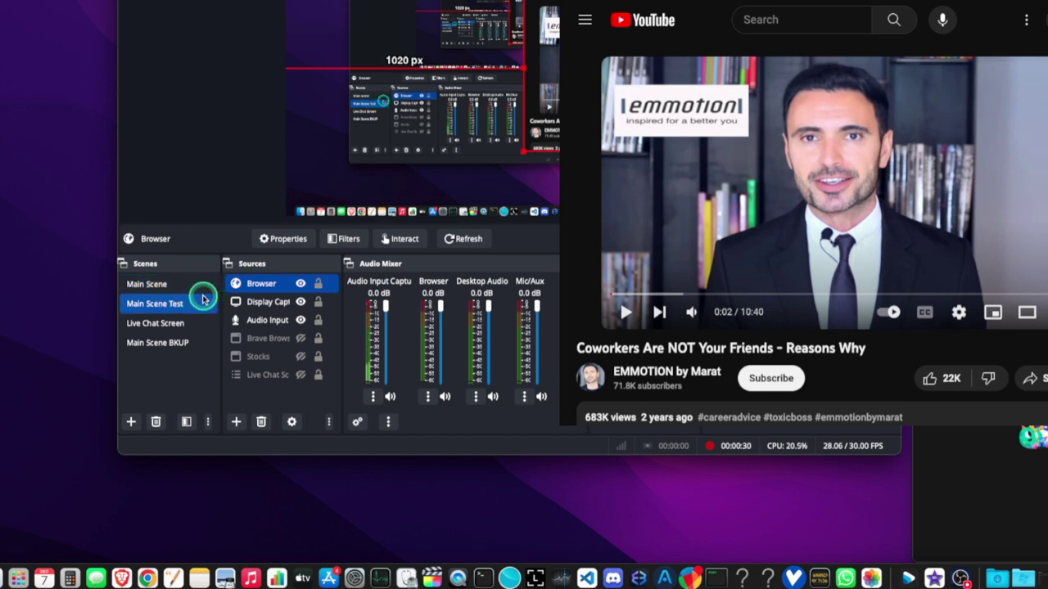
Set the Audio Input Capture device to Yeti Stereo Microphone
{"action": "left_click", "coordinate": [237, 422]}
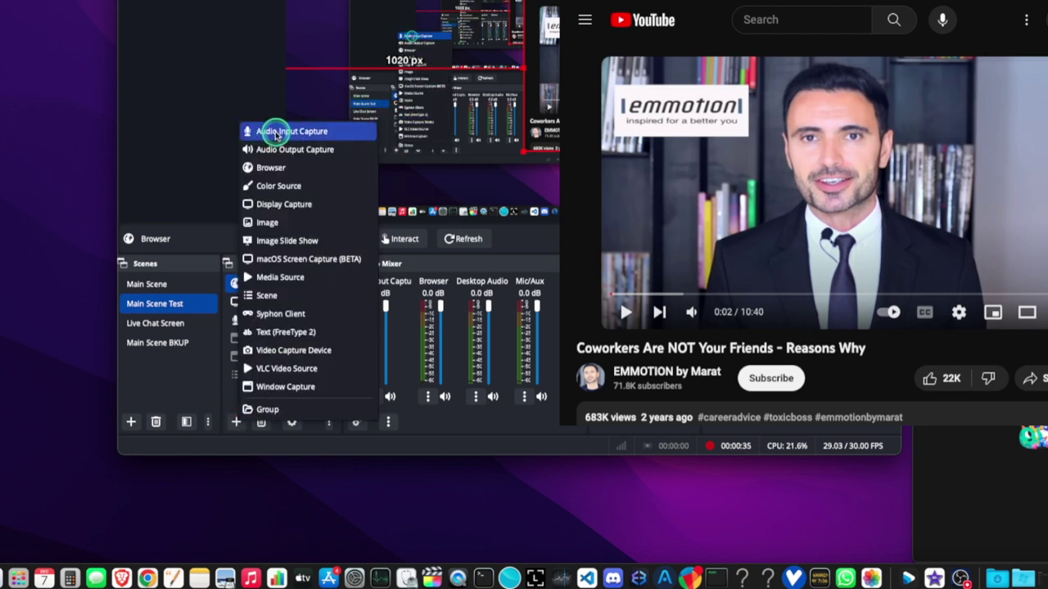
{"action": "left_click", "coordinate": [204, 388]}
{"action": "double_click", "coordinate": [263, 320]}
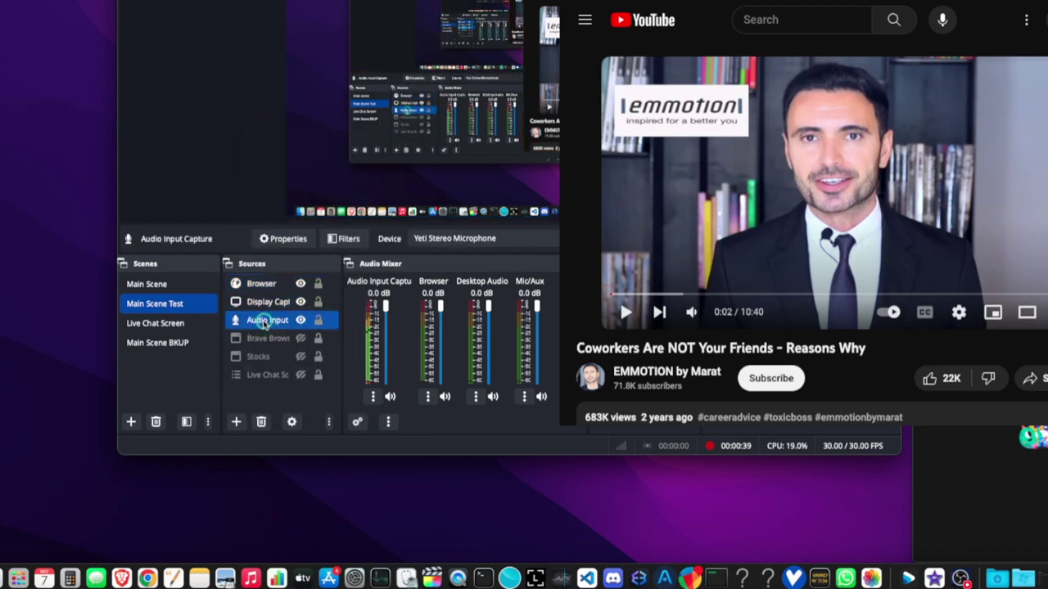
{"action": "left_click", "coordinate": [423, 45]}
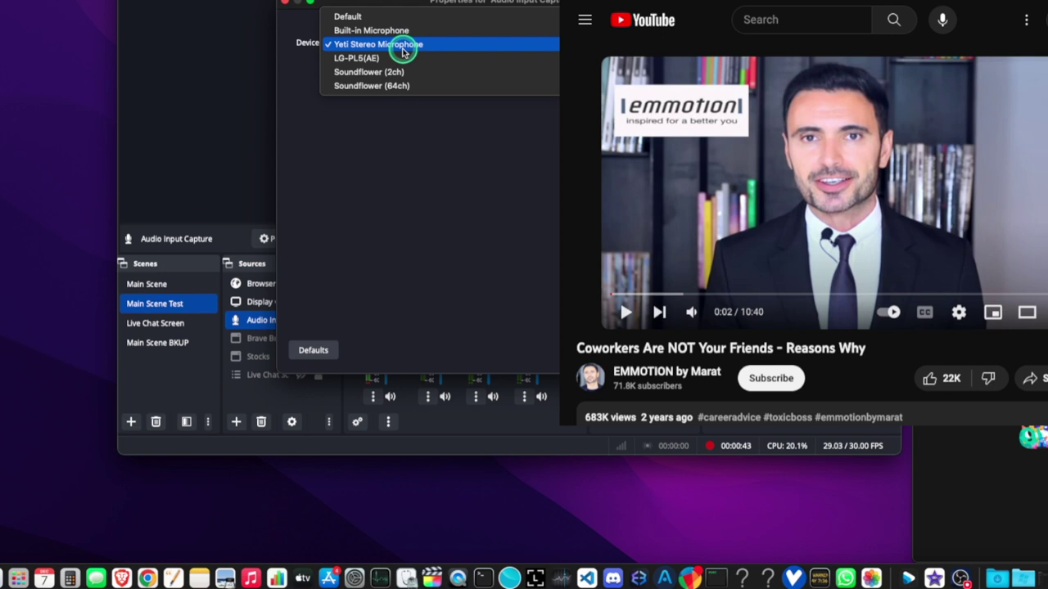
{"action": "left_click", "coordinate": [402, 46]}
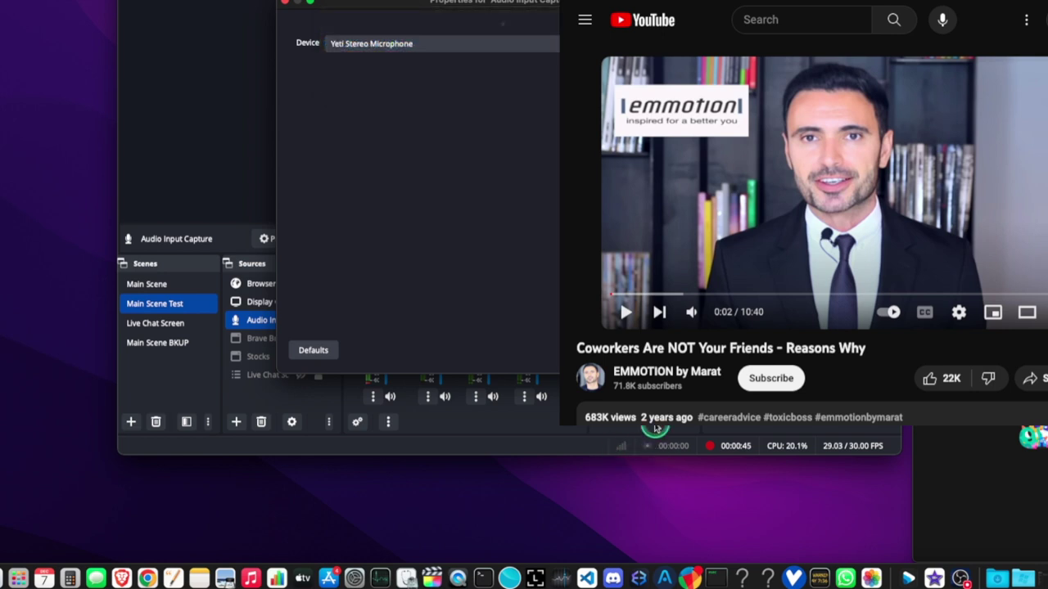
{"action": "key", "text": "Return"}
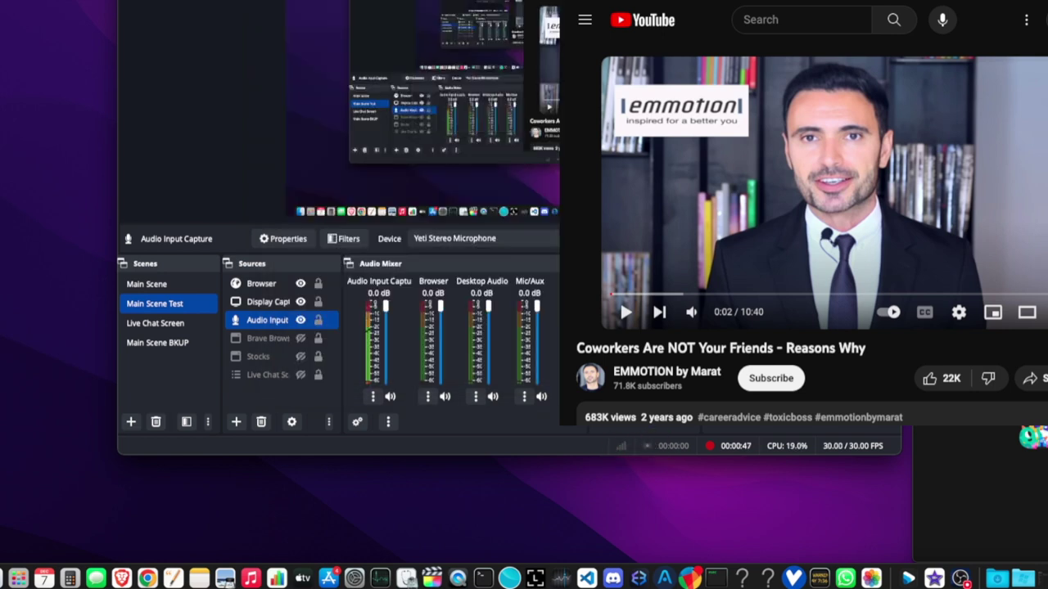
Select the Audio Input source together with the Browser source
{"action": "left_click", "coordinate": [274, 302], "text": "shift"}
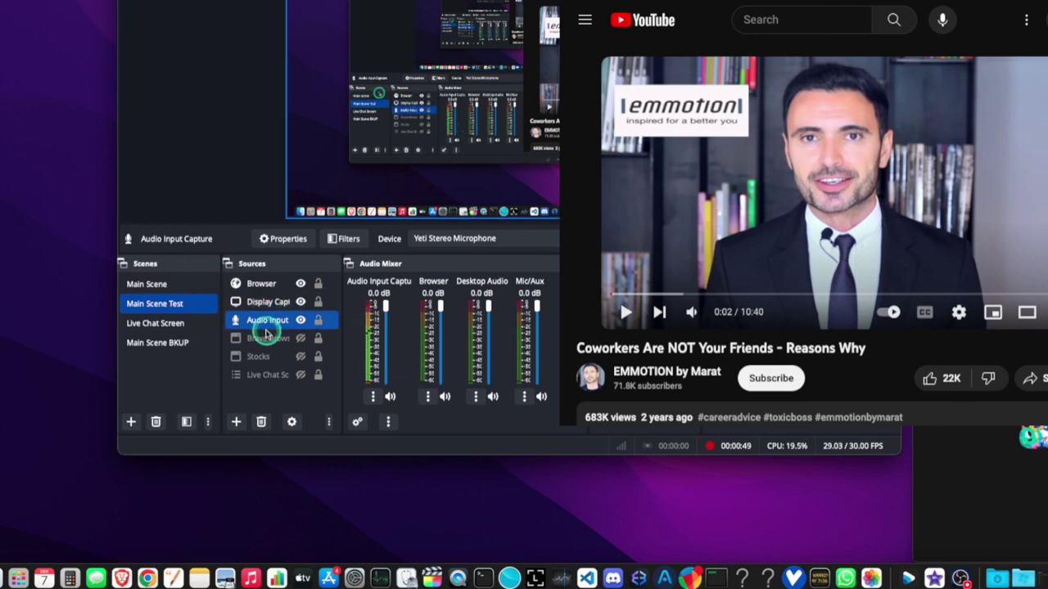
{"action": "left_click", "coordinate": [262, 323]}
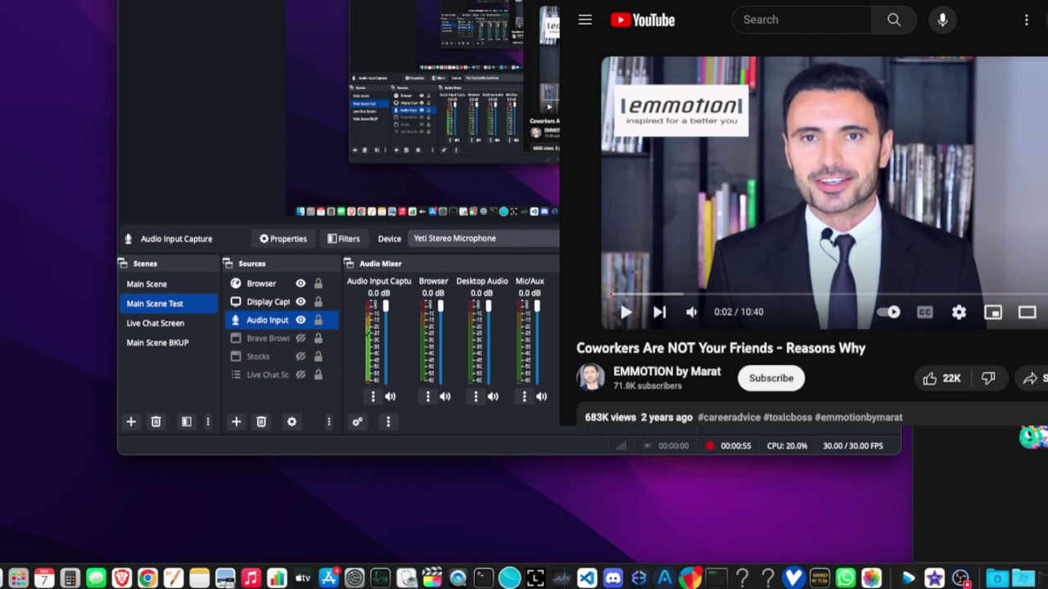
{"action": "left_click", "coordinate": [500, 241]}
{"action": "left_click", "coordinate": [367, 245]}
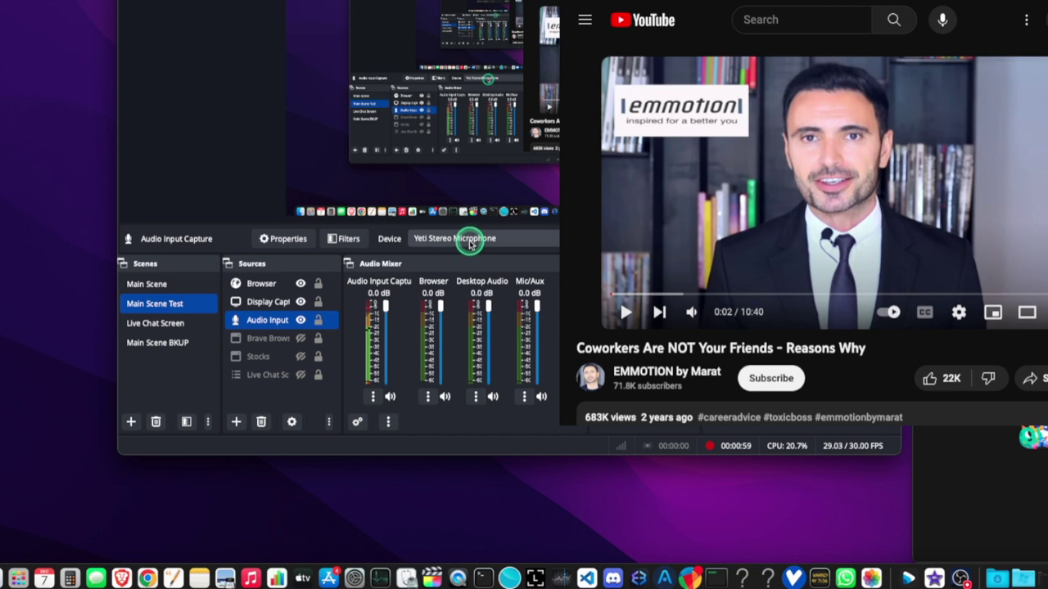
{"action": "left_click", "coordinate": [296, 283], "text": "super"}
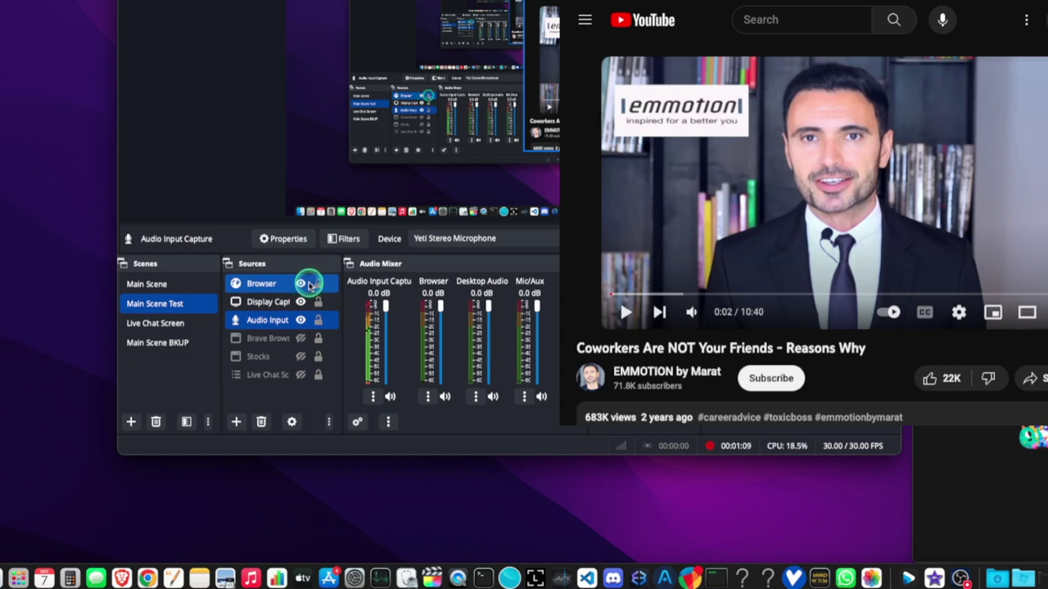
Hide the Browser source, select only Audio Input Capture, and open its Filters window
{"action": "left_click", "coordinate": [300, 284]}
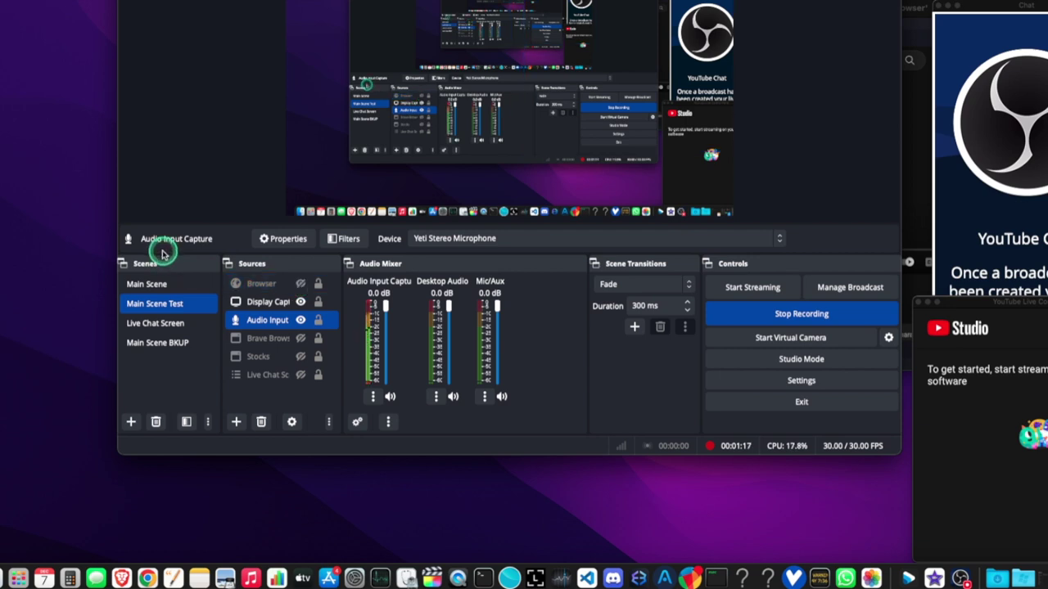
{"action": "left_click", "coordinate": [254, 302]}
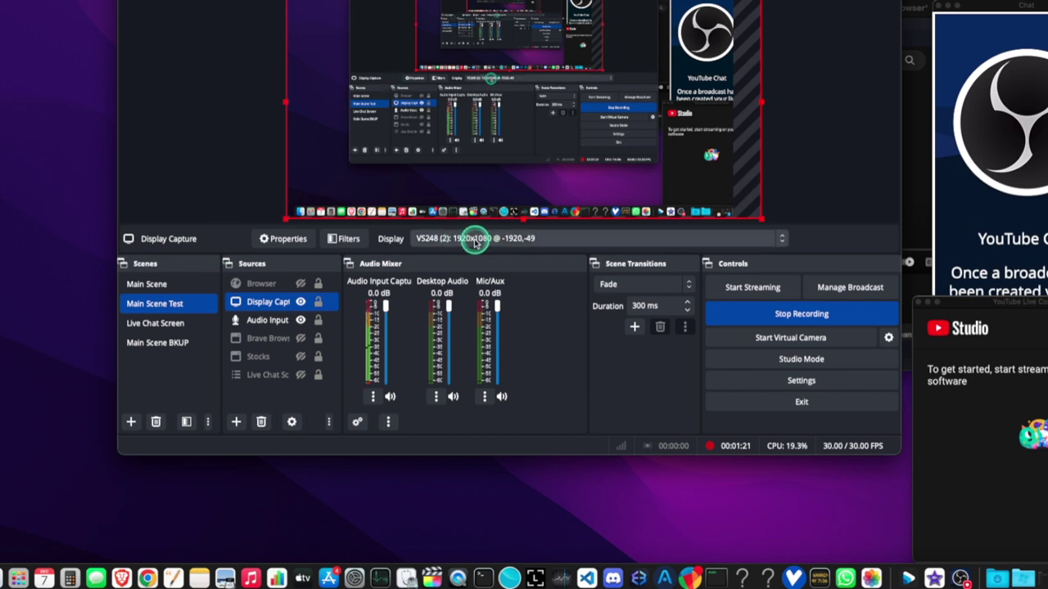
{"action": "left_click", "coordinate": [277, 319], "text": "shift"}
{"action": "left_click", "coordinate": [277, 319]}
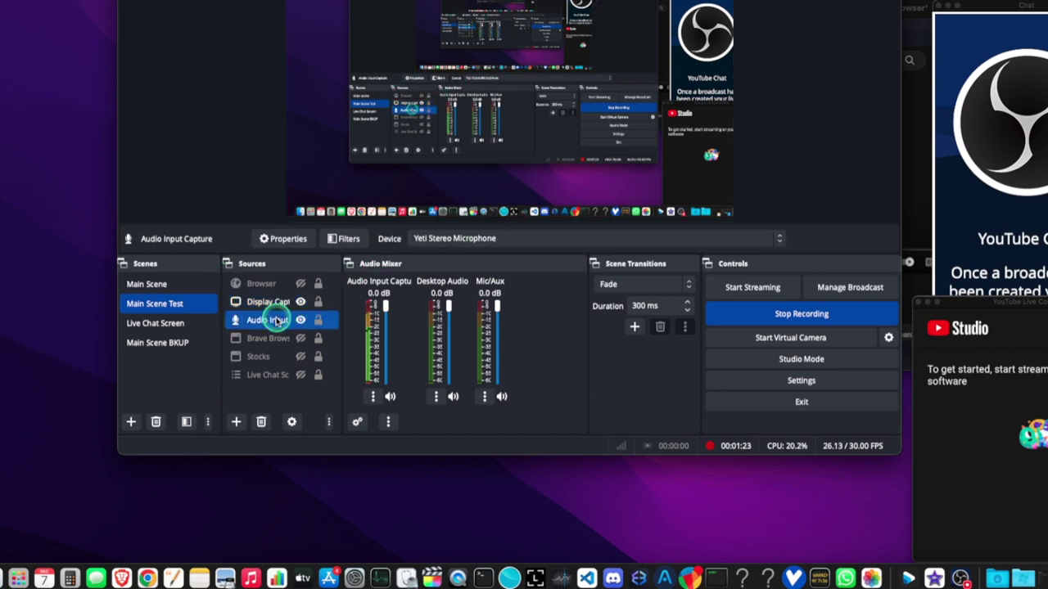
{"action": "left_click", "coordinate": [344, 238]}
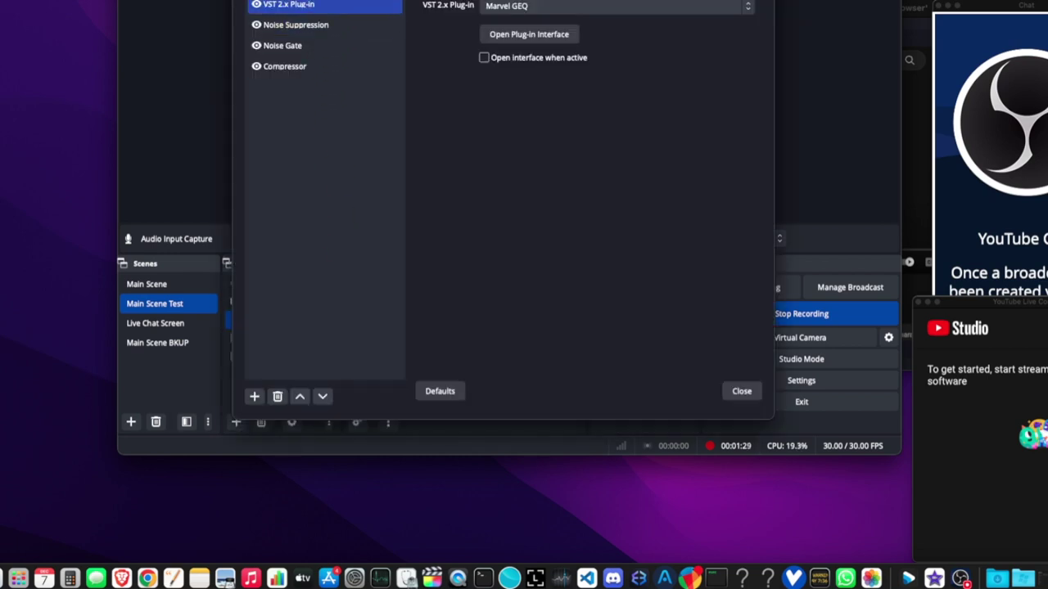
Select the VST 2.x Plug-in filter, keep Marvel GEQ as its plug-in, and open its interface
{"action": "left_click_drag", "start_coordinate": [332, 0], "coordinate": [98, 51]}
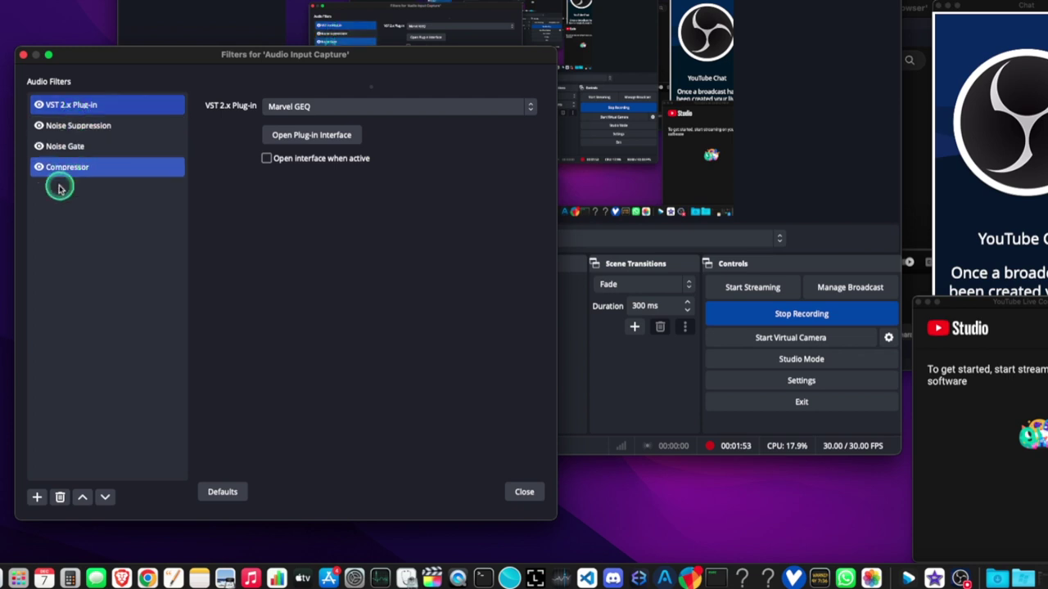
{"action": "left_click", "coordinate": [36, 497]}
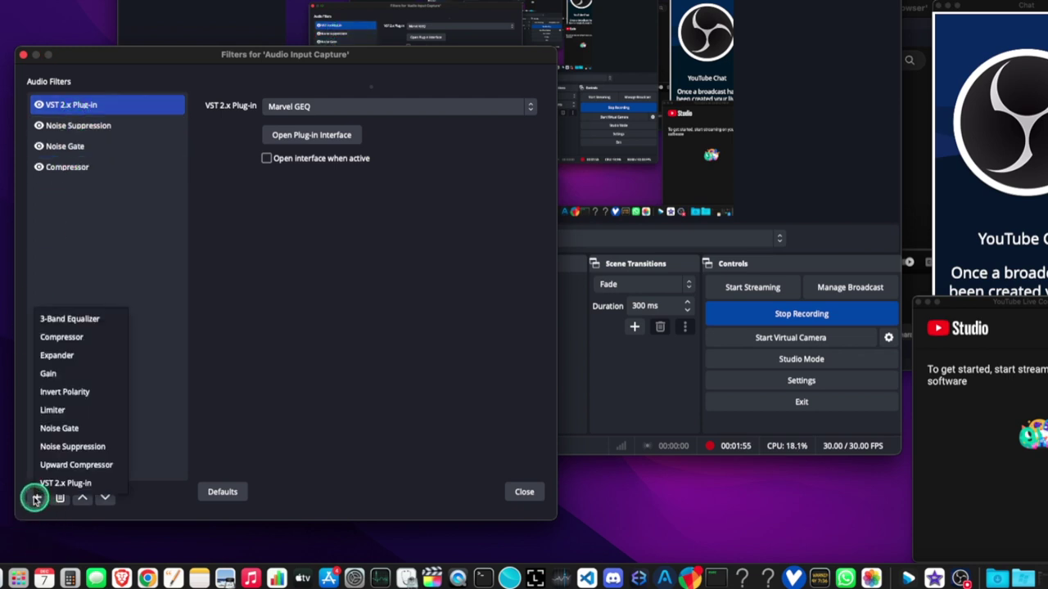
{"action": "left_click", "coordinate": [70, 486]}
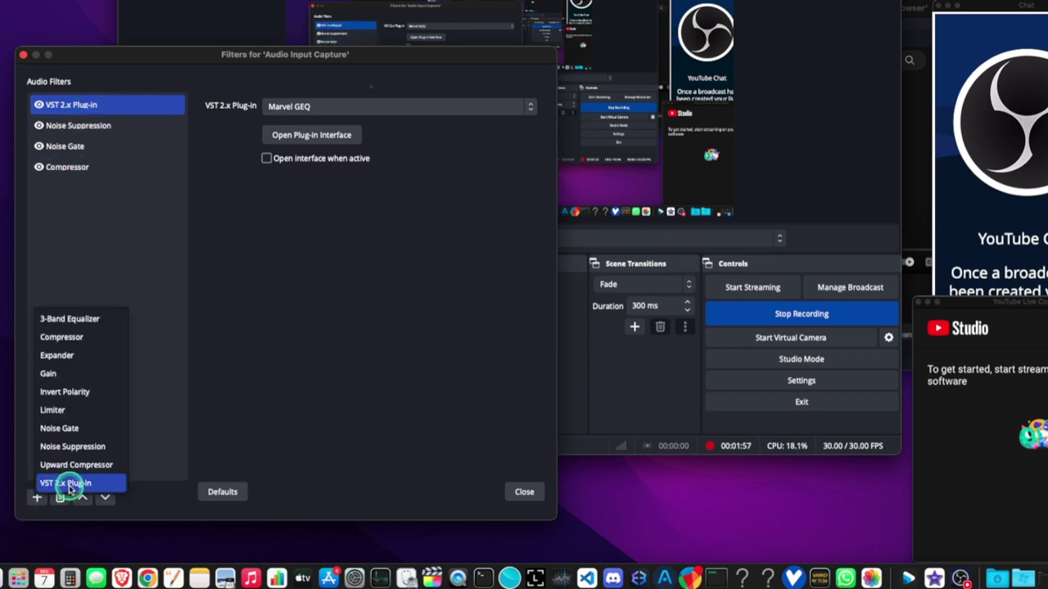
{"action": "left_click", "coordinate": [101, 170]}
{"action": "left_click", "coordinate": [67, 112]}
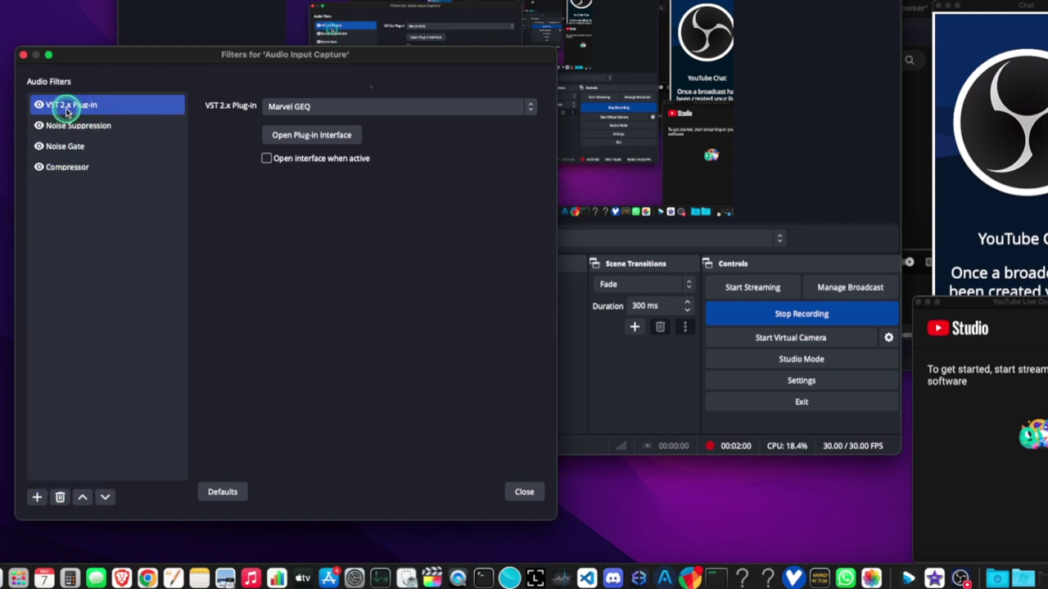
{"action": "left_click", "coordinate": [323, 107]}
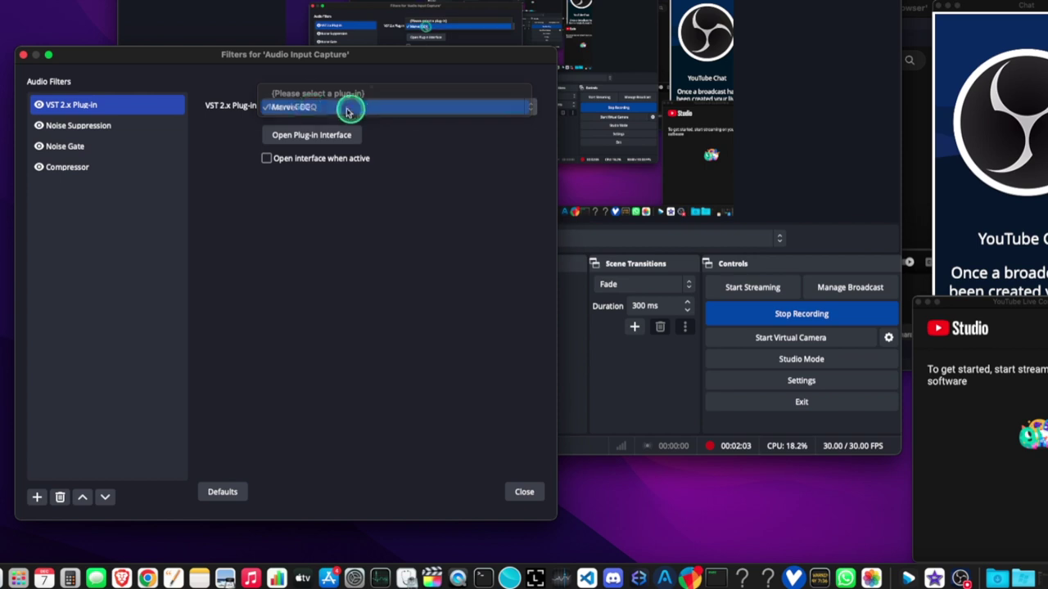
{"action": "left_click", "coordinate": [336, 106]}
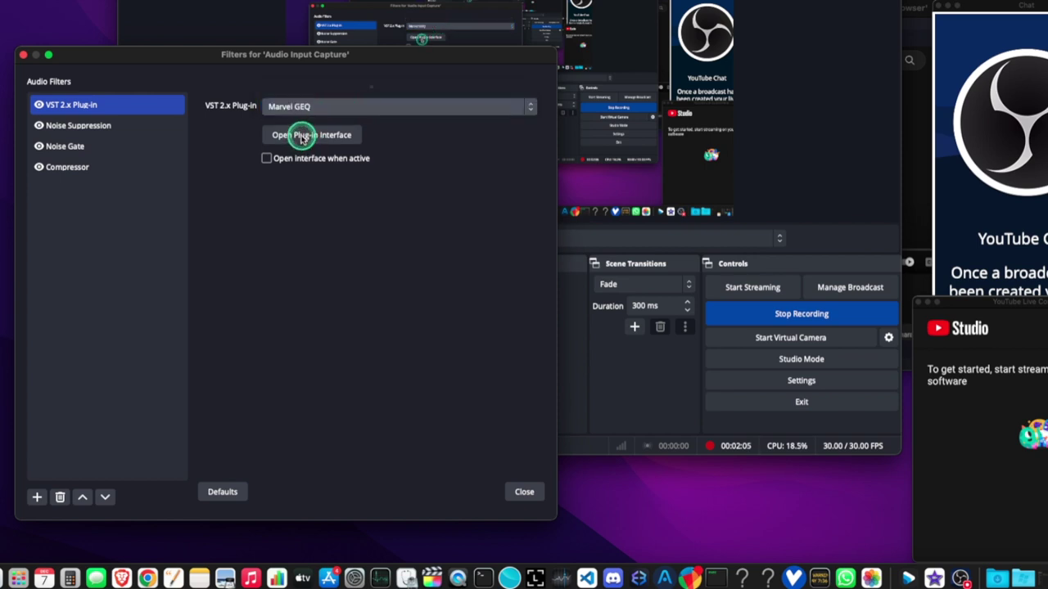
{"action": "left_click", "coordinate": [301, 136]}
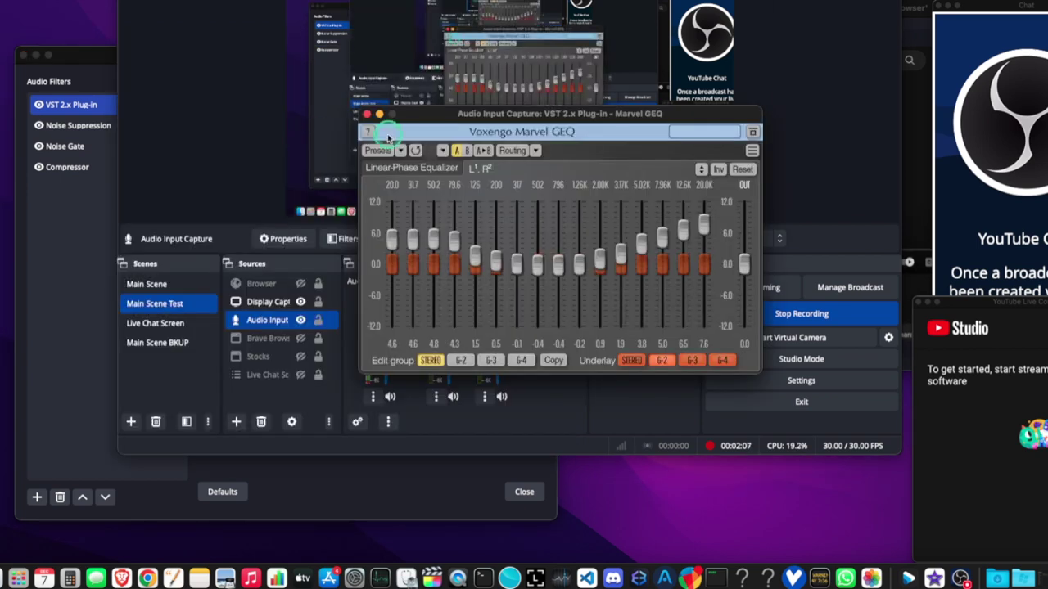
Move the Marvel GEQ window to the upper left, browse its Factory ROM presets, then return to OBS
{"action": "left_click_drag", "start_coordinate": [411, 122], "coordinate": [165, 43]}
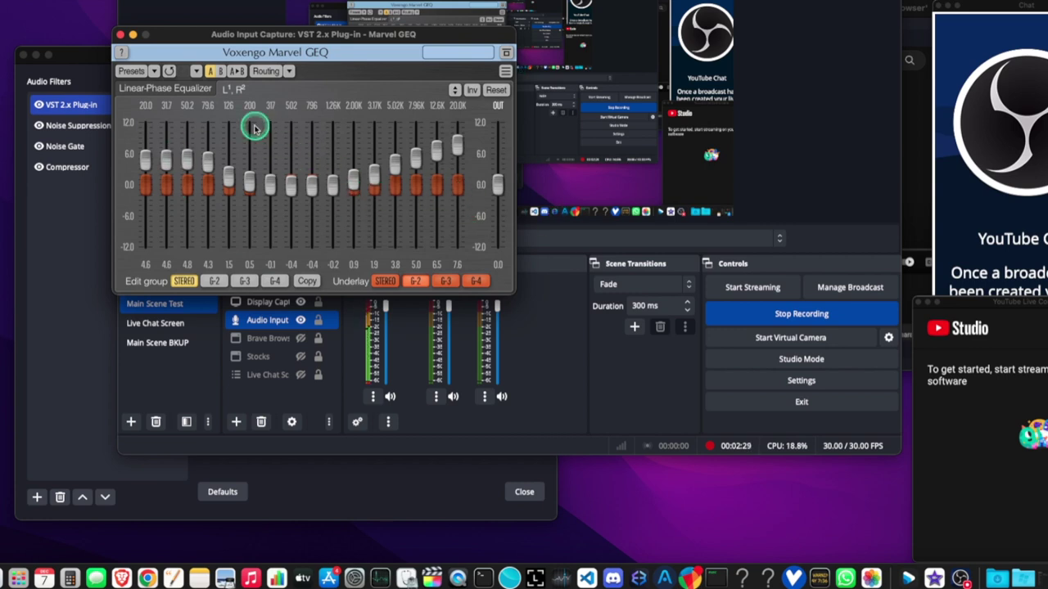
{"action": "left_click", "coordinate": [154, 71]}
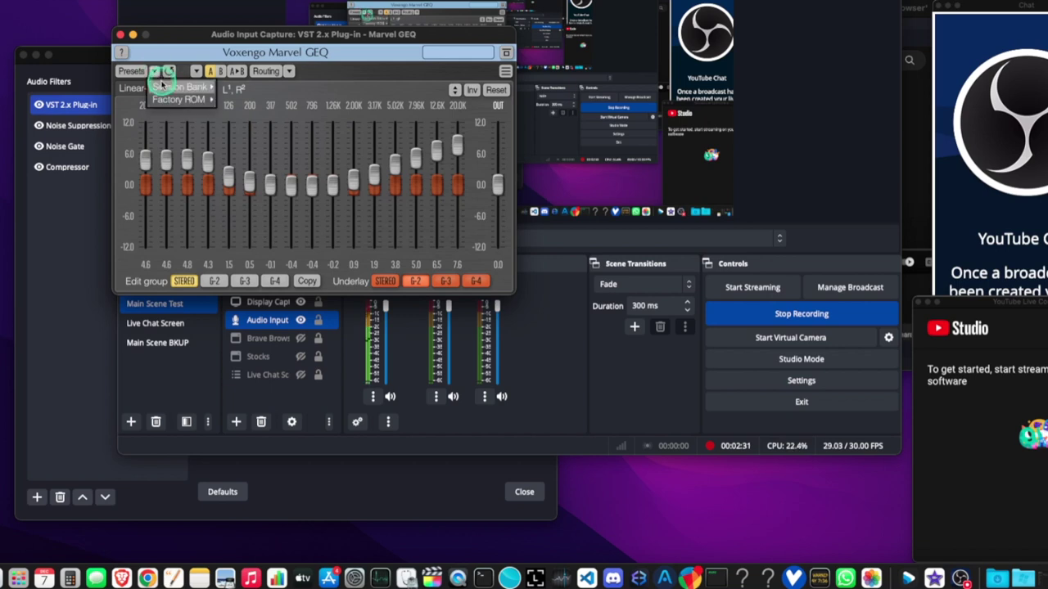
{"action": "mouse_move", "coordinate": [162, 86]}
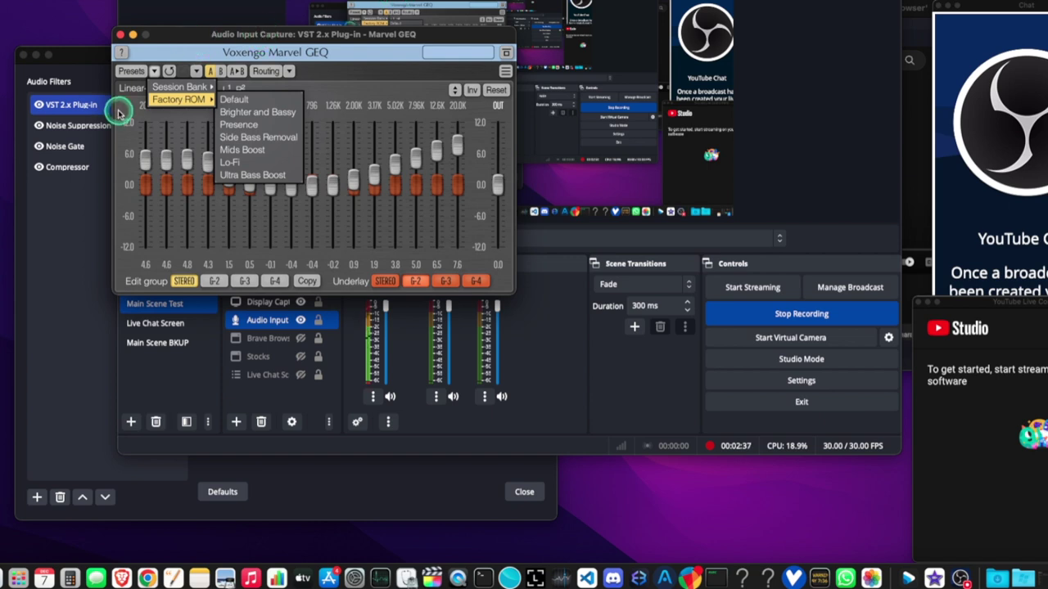
{"action": "left_click", "coordinate": [119, 281]}
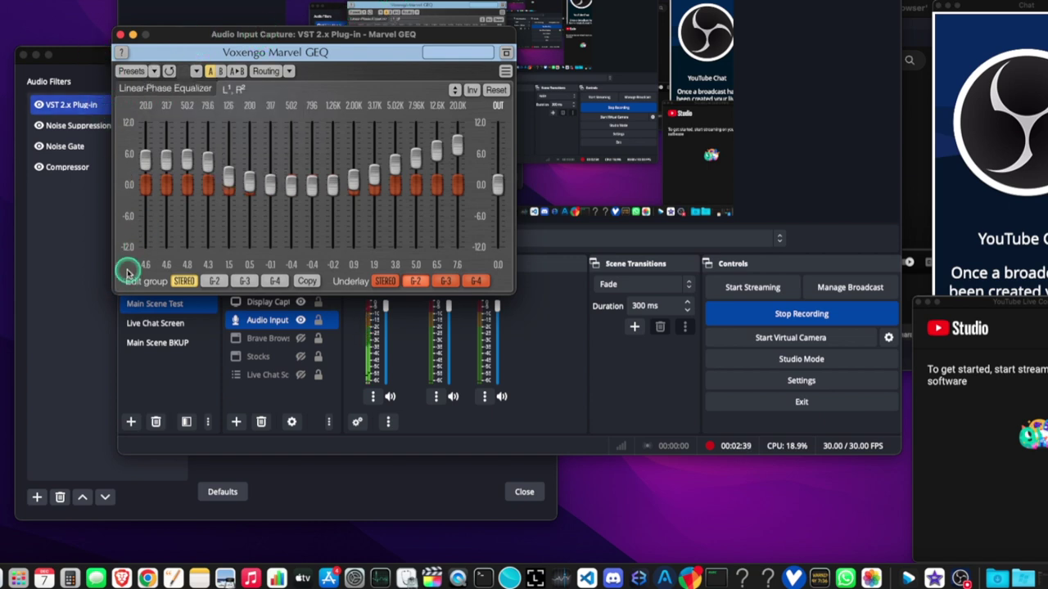
{"action": "left_click", "coordinate": [138, 348]}
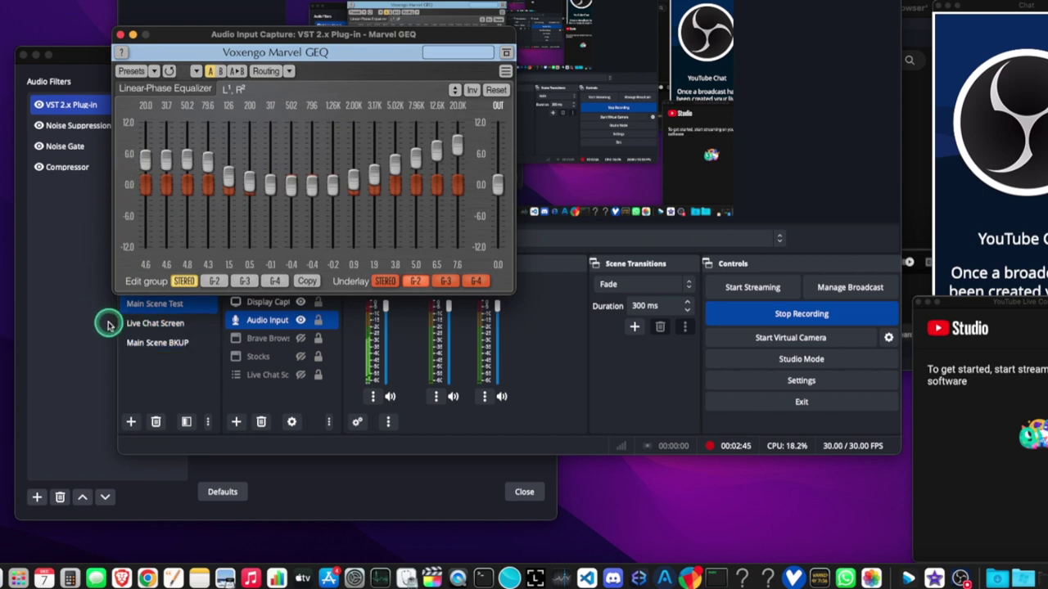
{"action": "left_click", "coordinate": [121, 384]}
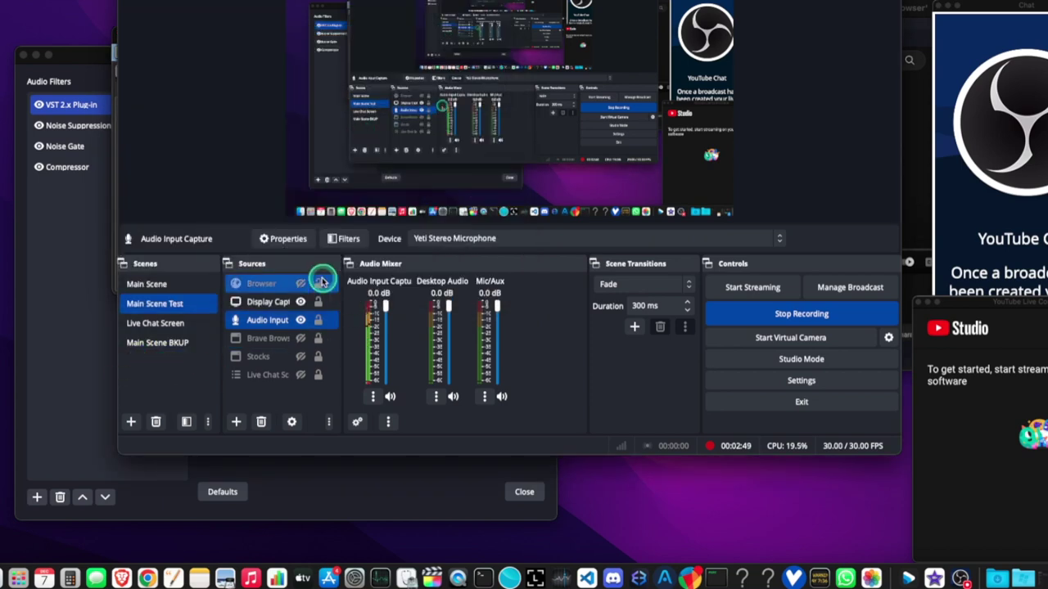
Bring the Audio Filters window forward and browse the add-filter list without adding anything
{"action": "left_click", "coordinate": [342, 239]}
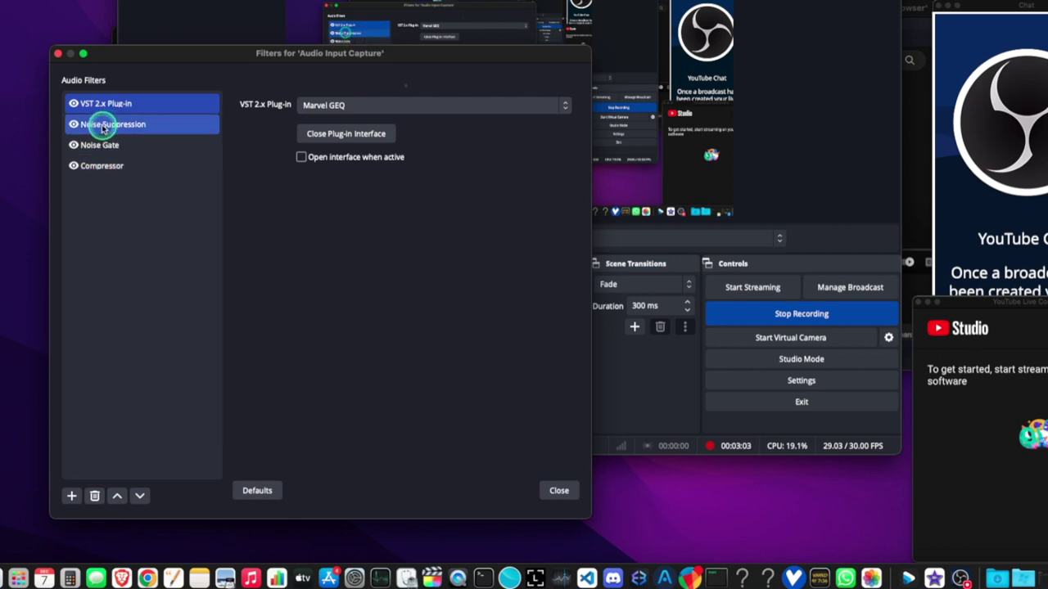
{"action": "left_click", "coordinate": [79, 505]}
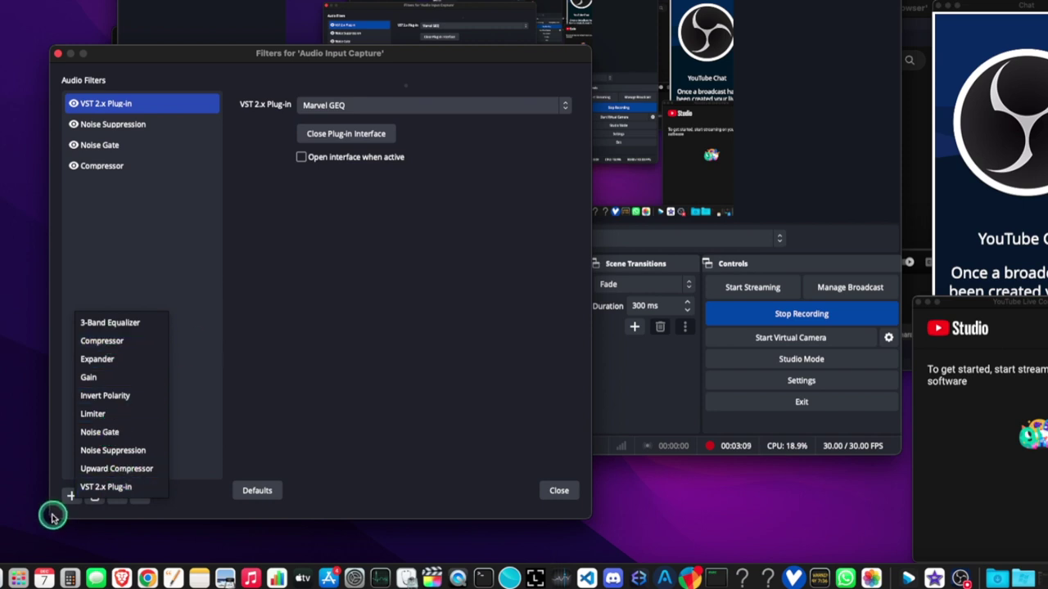
{"action": "left_click", "coordinate": [238, 249]}
View the Noise Suppression settings (Speex, -45 dB), then the Noise Gate's -38 dB close and -30 dB open thresholds
{"action": "left_click", "coordinate": [117, 124]}
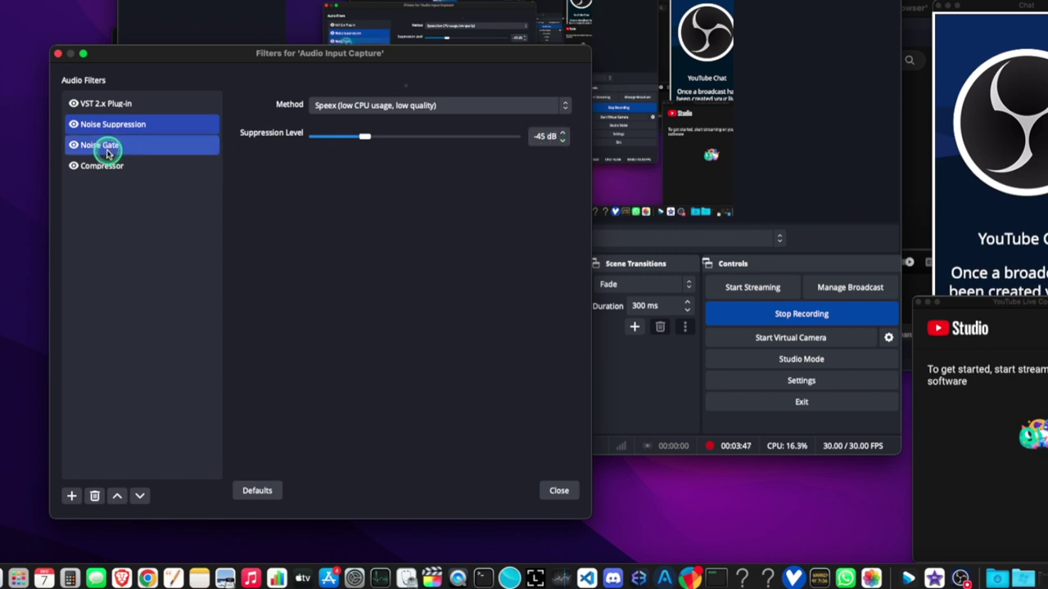
{"action": "left_click", "coordinate": [107, 148]}
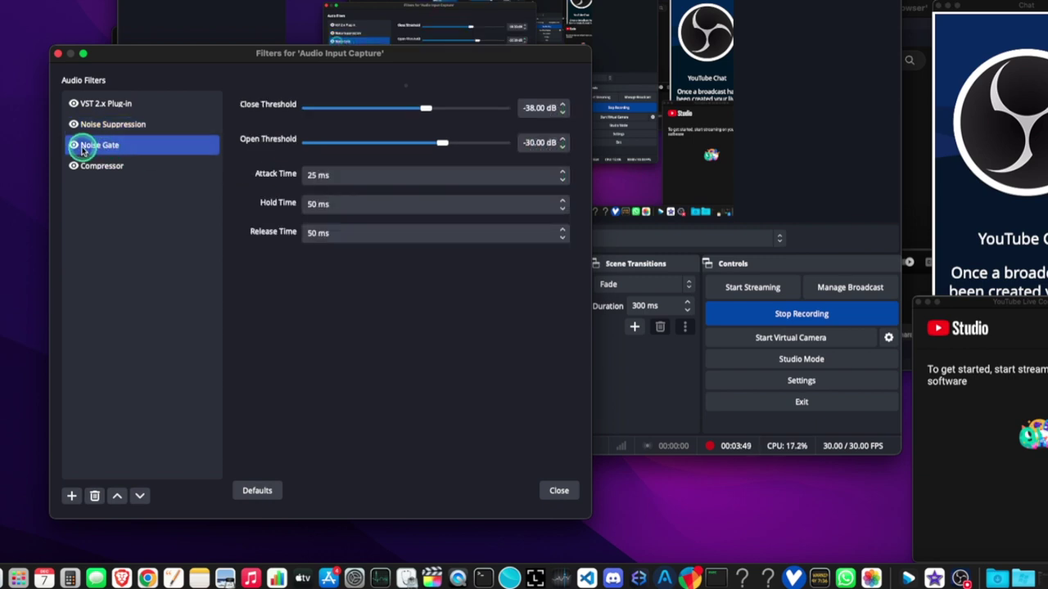
{"action": "left_click", "coordinate": [72, 496]}
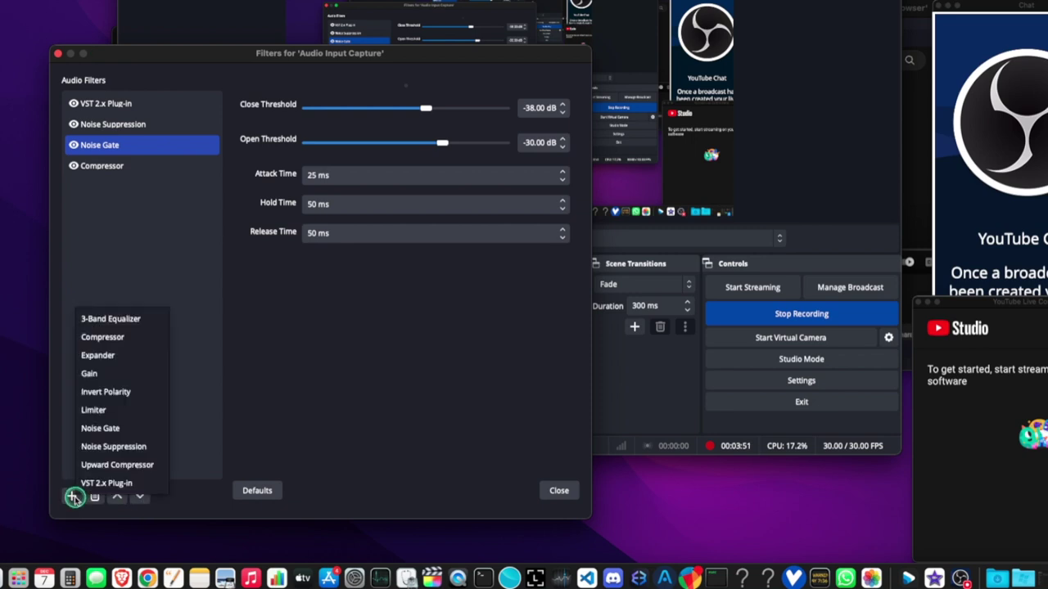
{"action": "left_click", "coordinate": [244, 372]}
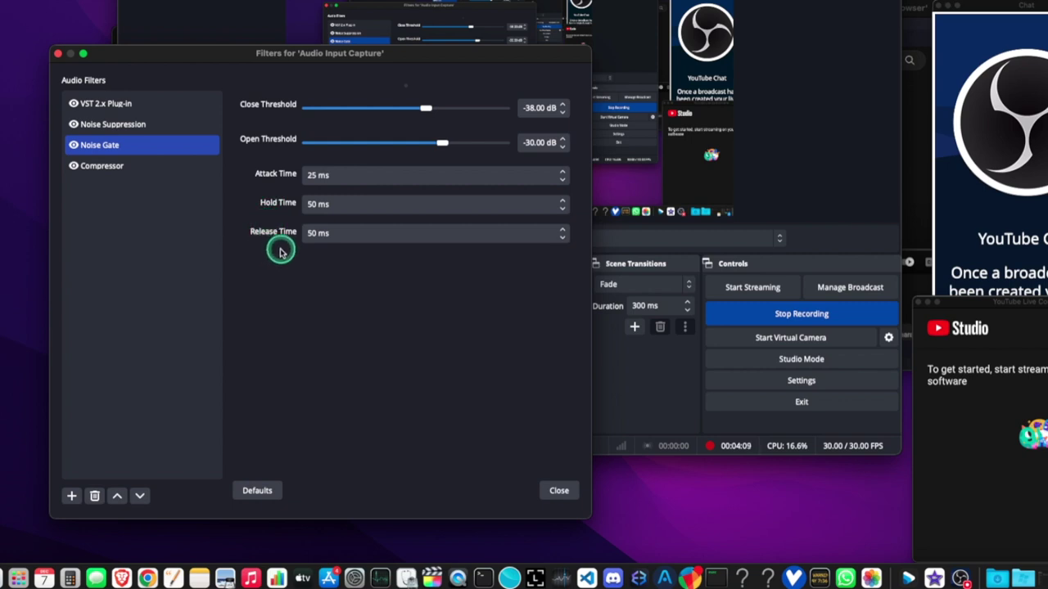
{"action": "left_click", "coordinate": [123, 165]}
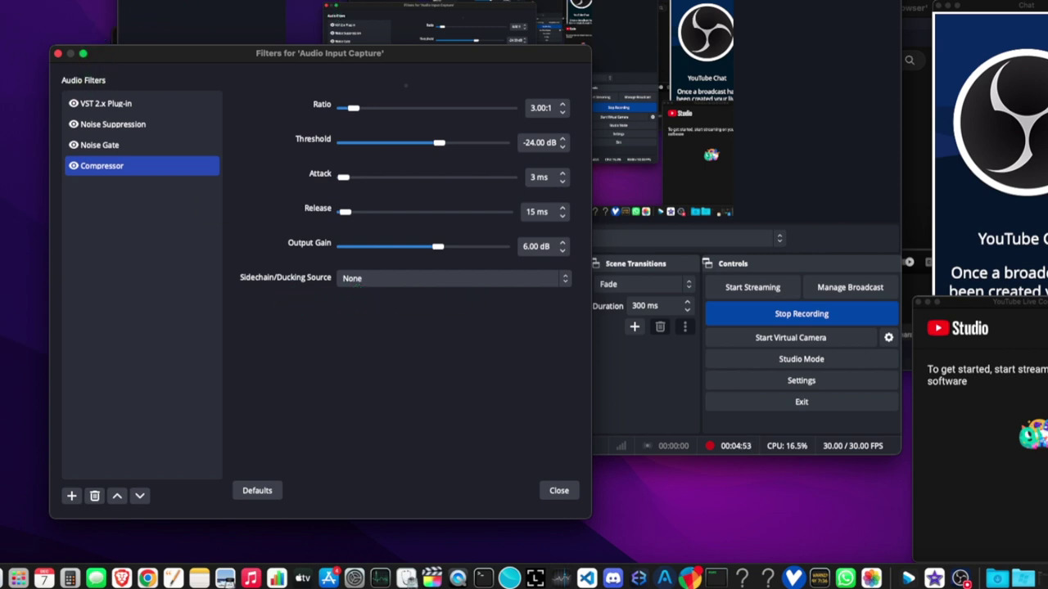
Close the Audio Filters window once the Compressor values are reviewed
{"action": "left_click", "coordinate": [555, 488]}
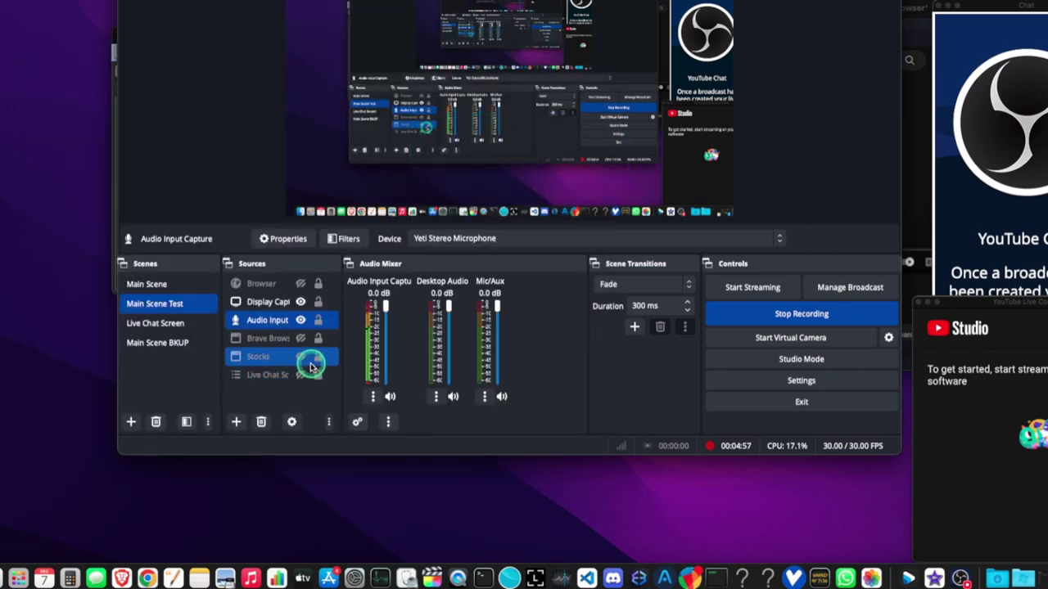
Select the hidden Browser source in Main Scene Test and make it visible again
{"action": "left_click", "coordinate": [318, 285]}
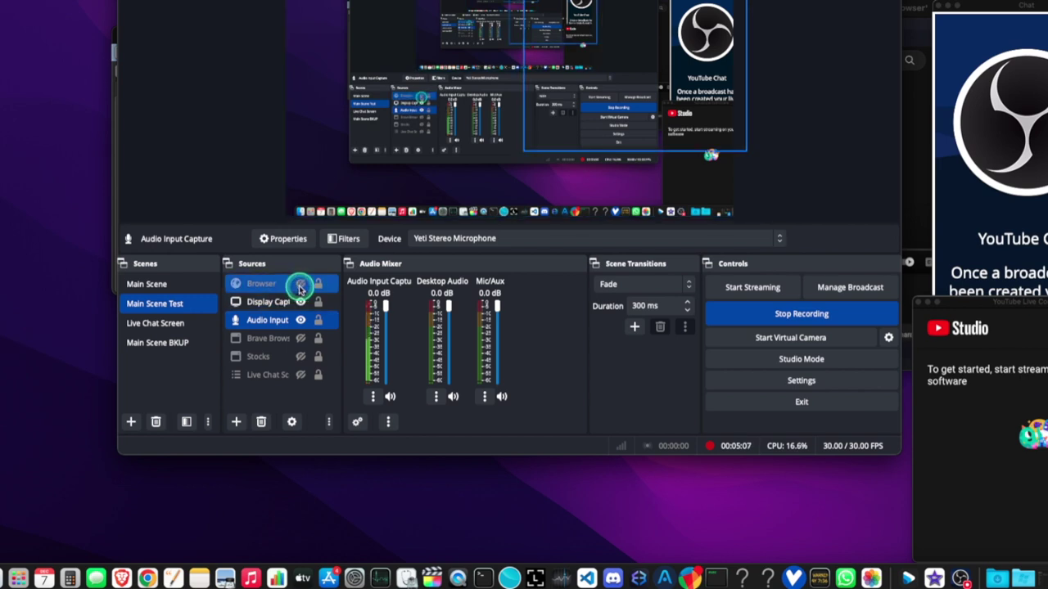
{"action": "left_click", "coordinate": [300, 283]}
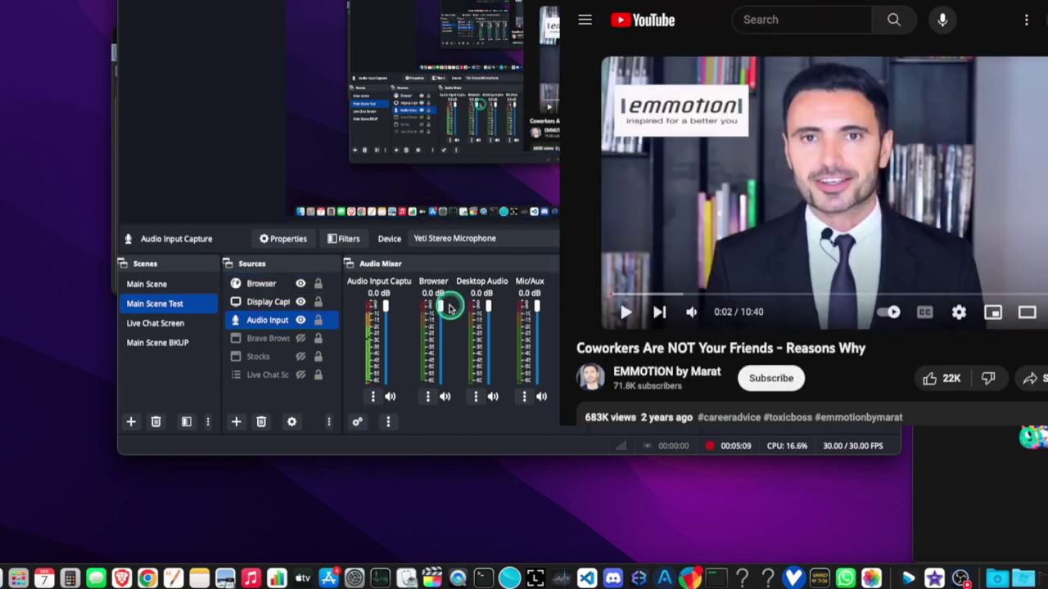